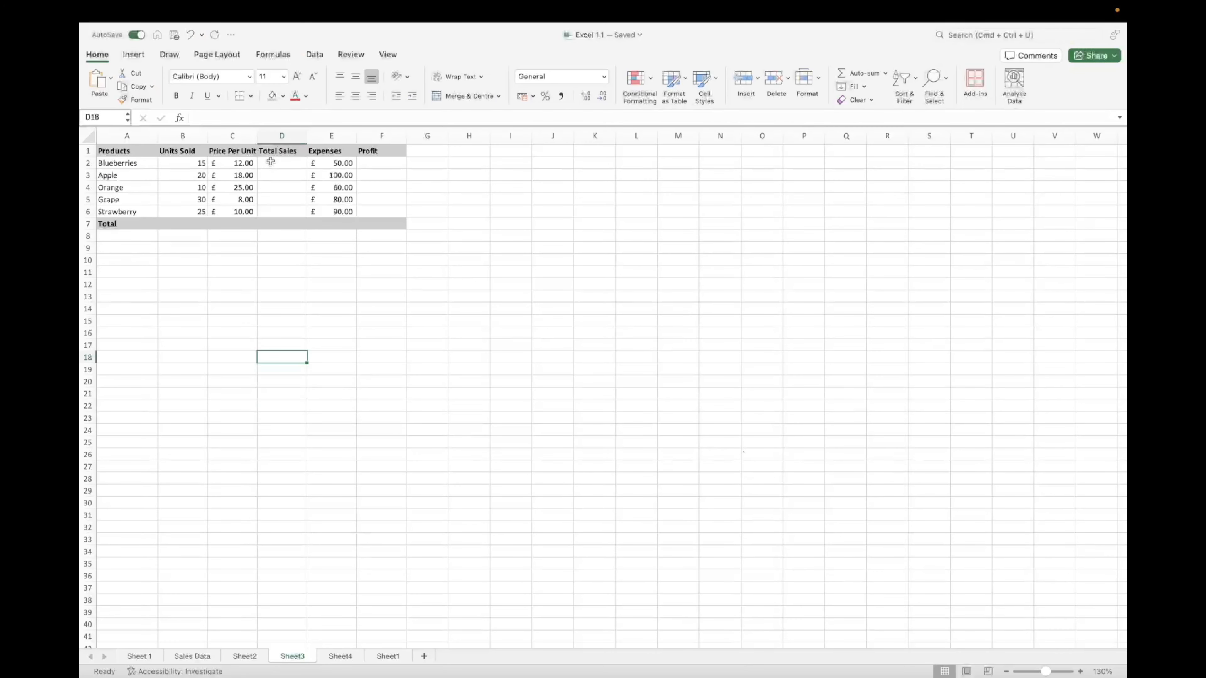
pyautogui.click(270, 162)
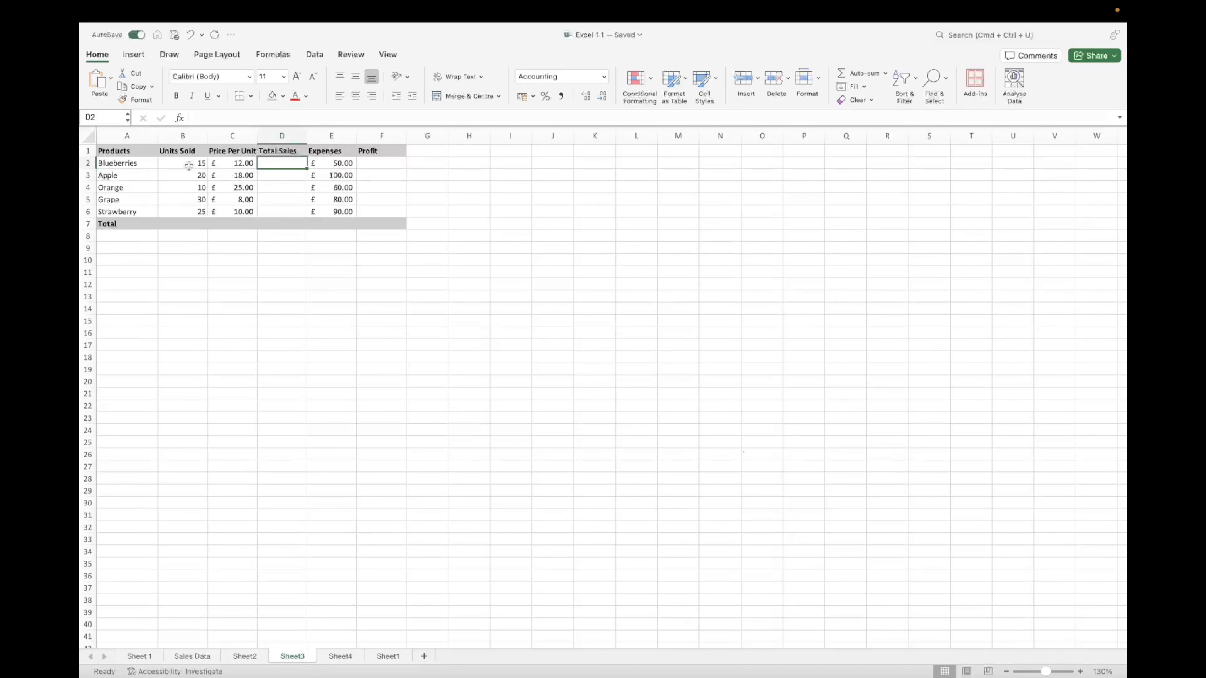
pyautogui.click(164, 165)
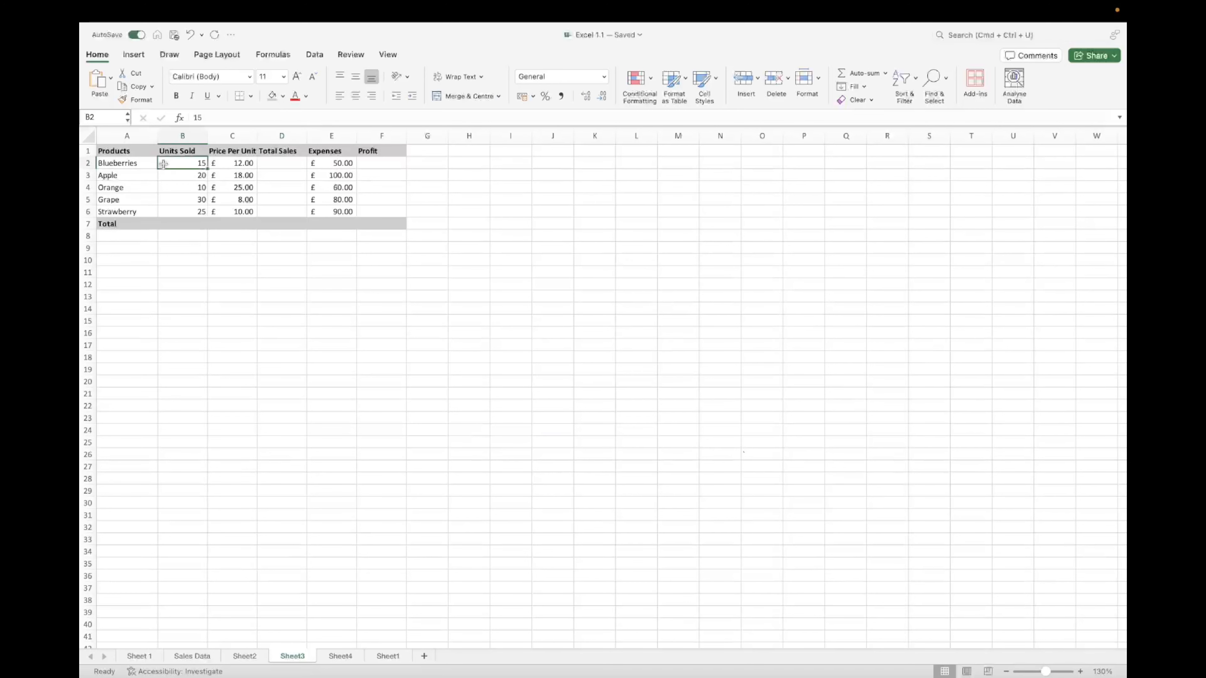
pyautogui.click(228, 163)
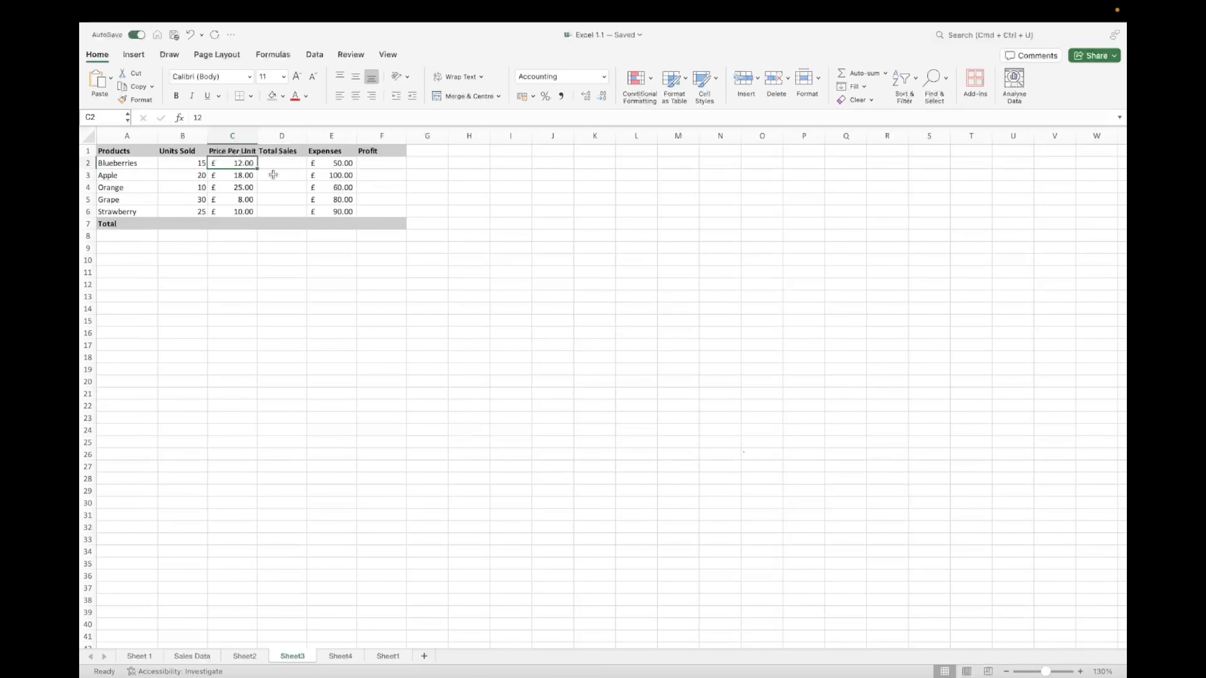
pyautogui.click(187, 166)
pyautogui.scroll(-2, 275, 209)
pyautogui.scroll(2, 275, 187)
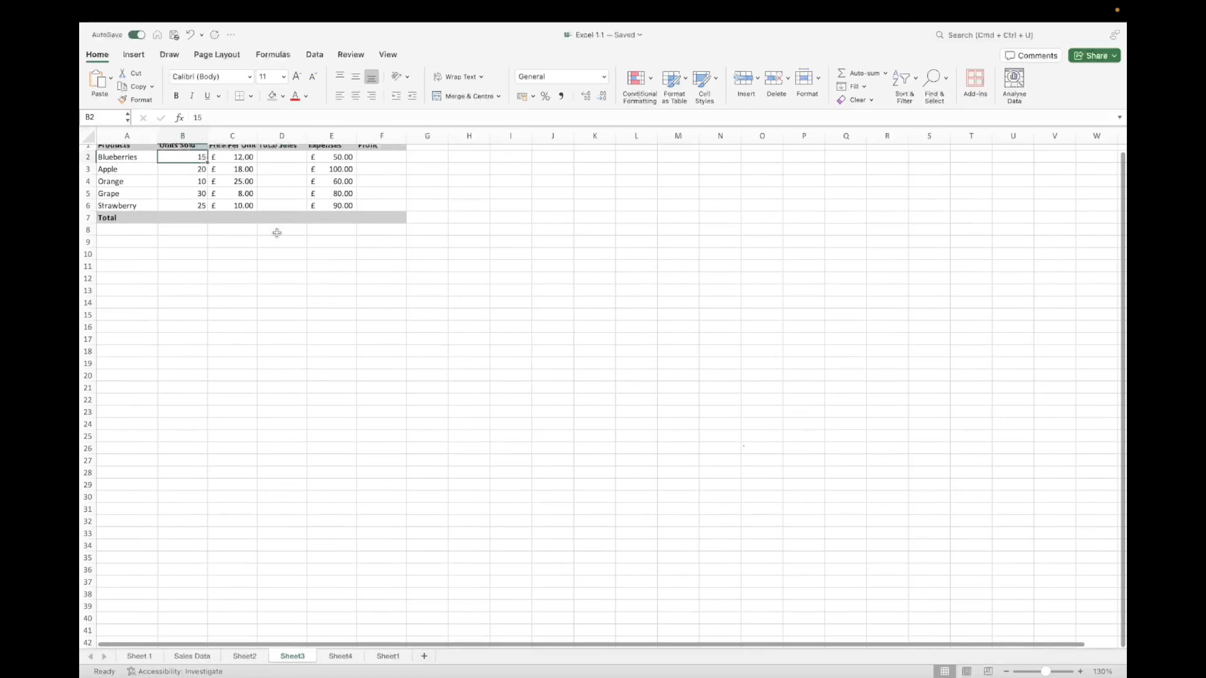
# Calculate the Blueberries total sales in D2 by multiplying units sold by price per unit with =B2*C2.
pyautogui.click(273, 159)
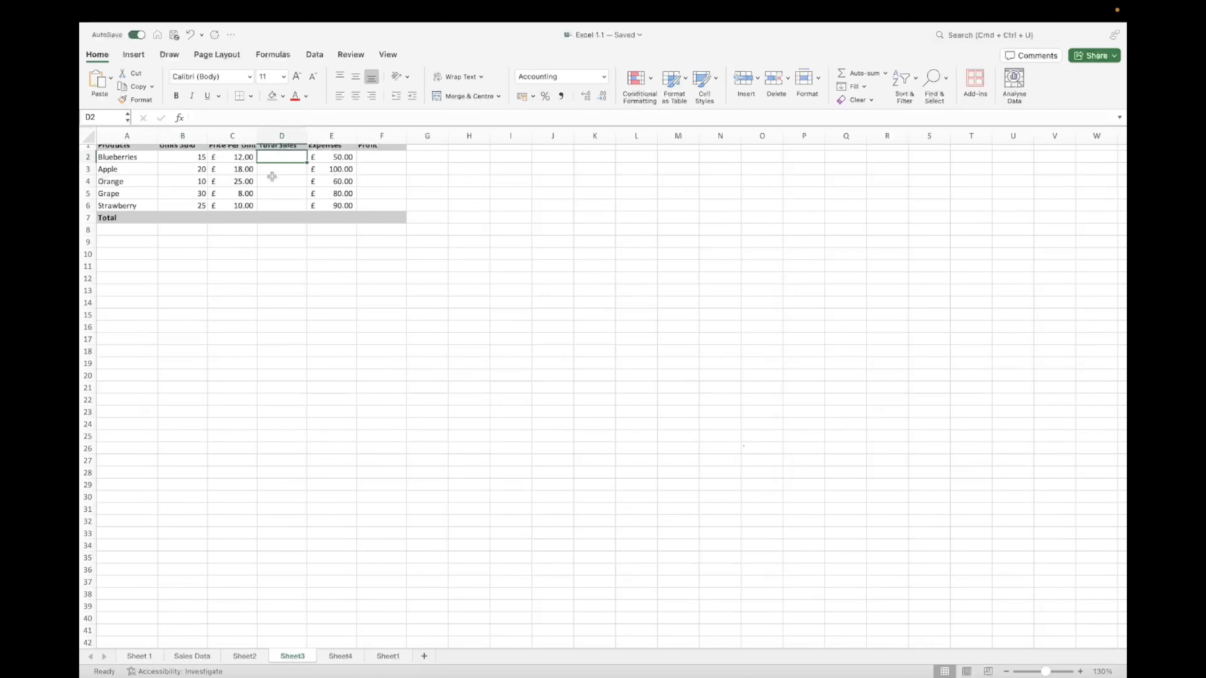
pyautogui.scroll(1, 275, 178)
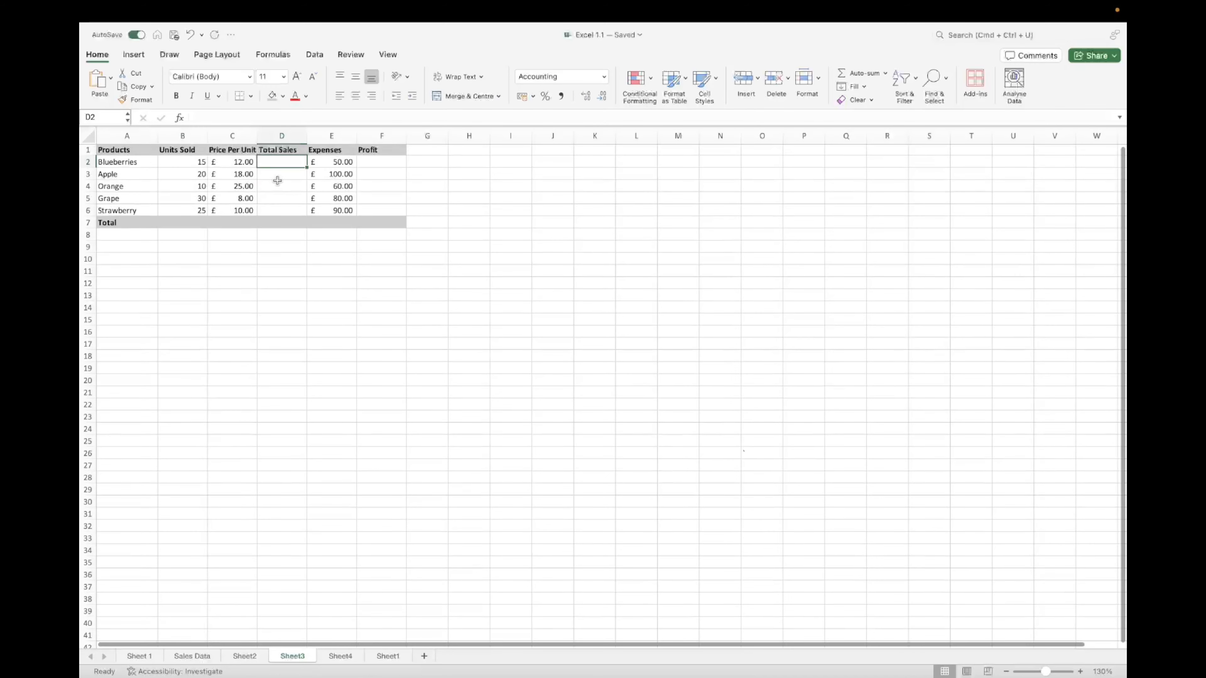
pyautogui.write('=')
pyautogui.click(200, 163)
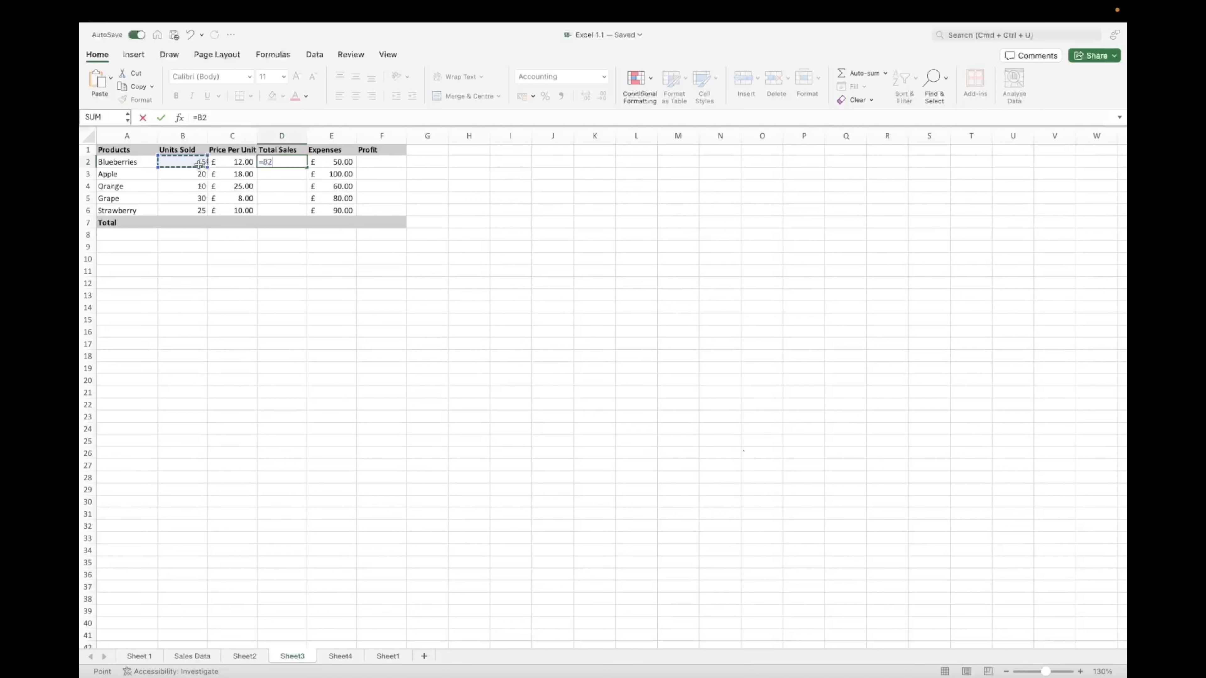
pyautogui.write('*')
pyautogui.click(242, 162)
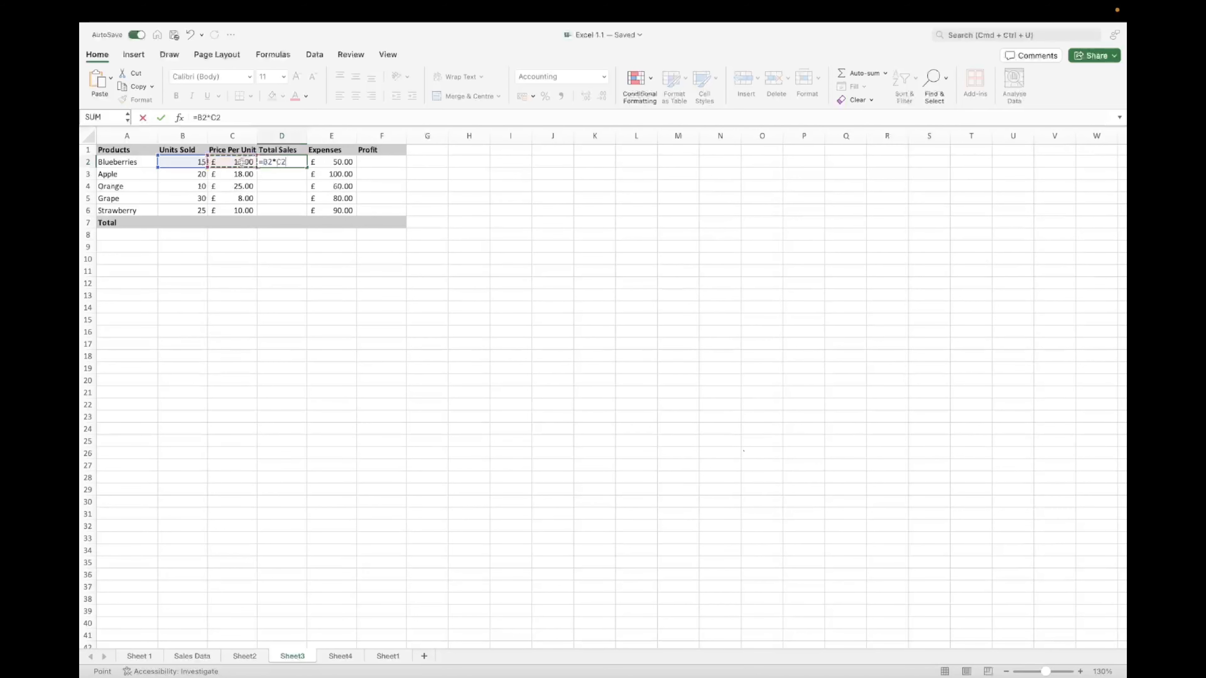
pyautogui.press('Return')
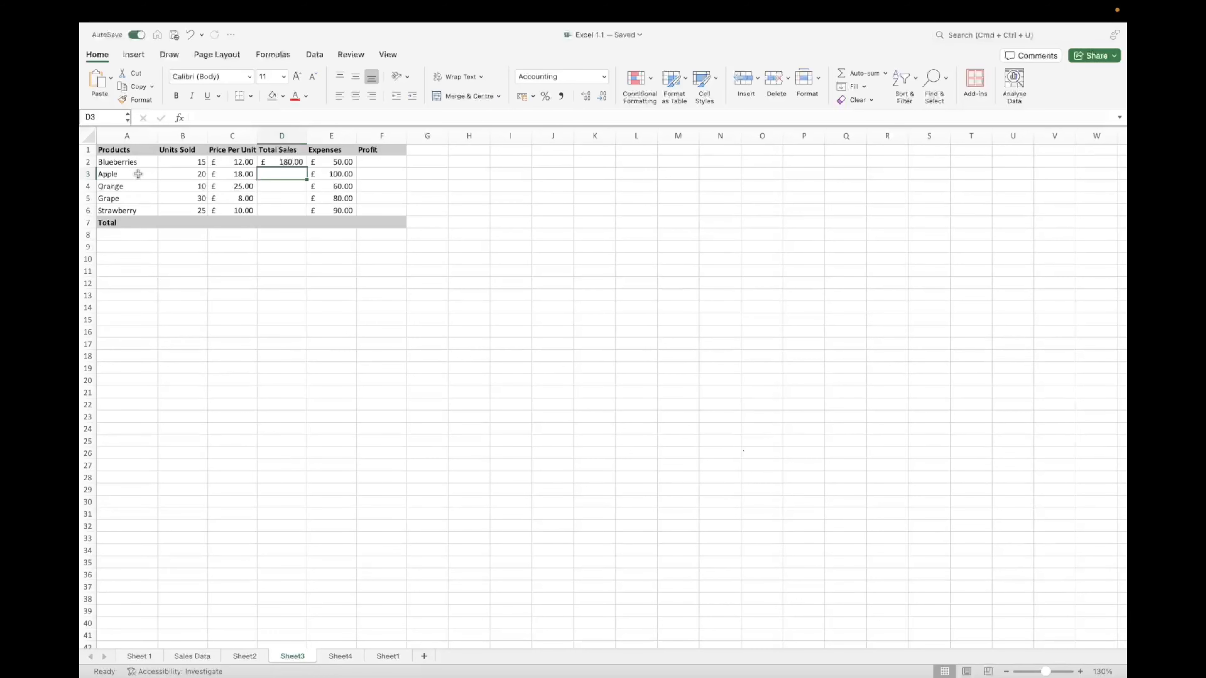
# Fill the total sales formula from D2 down to D6 for the remaining products and check the copied formulas.
pyautogui.click(287, 163)
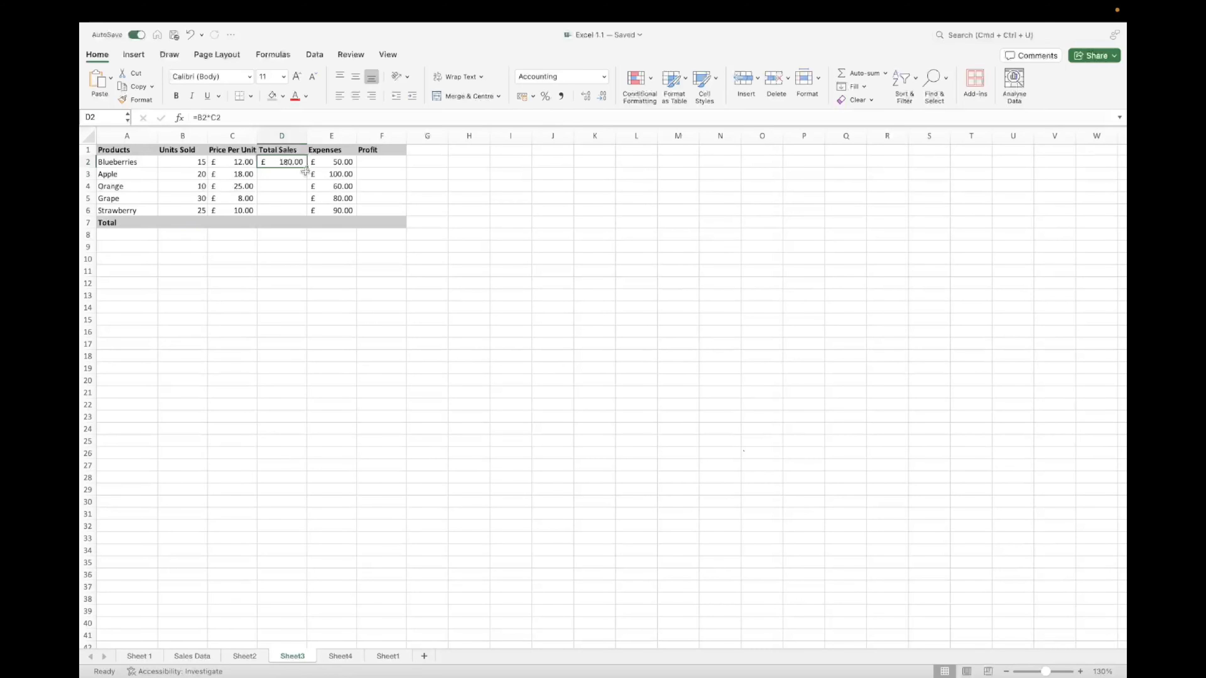
pyautogui.click(277, 176)
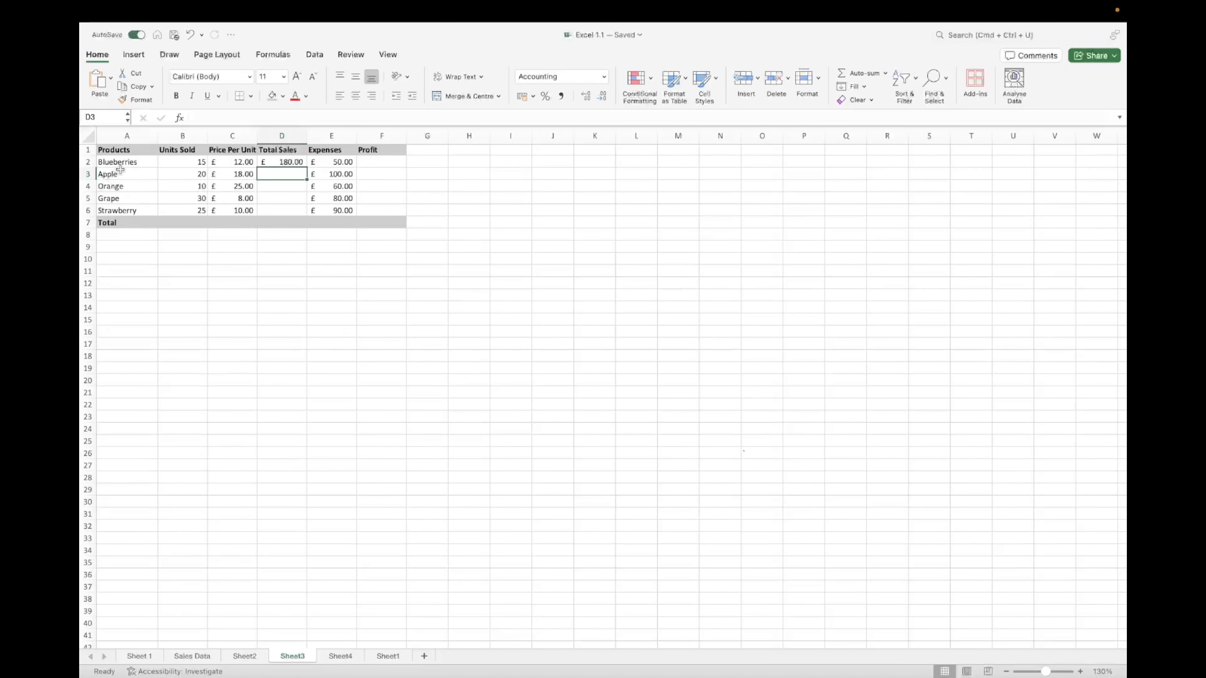
pyautogui.click(278, 161)
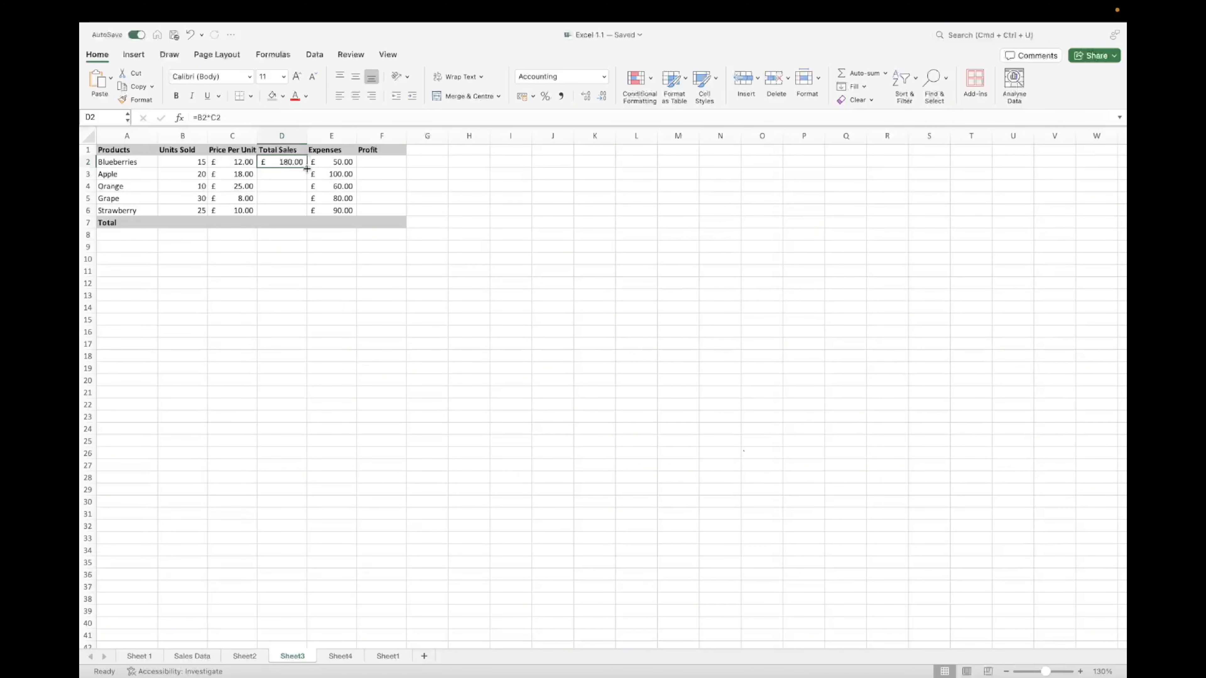
pyautogui.moveTo(307, 168); pyautogui.dragTo(308, 214)
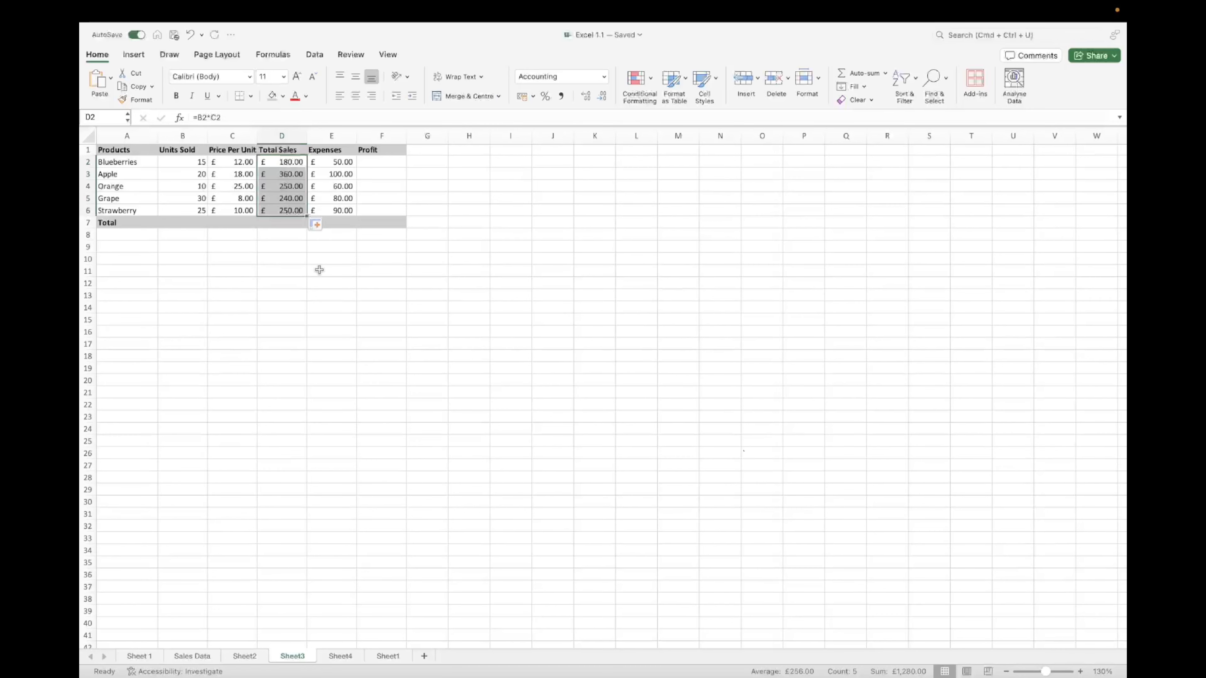
pyautogui.click(283, 174)
pyautogui.click(288, 198)
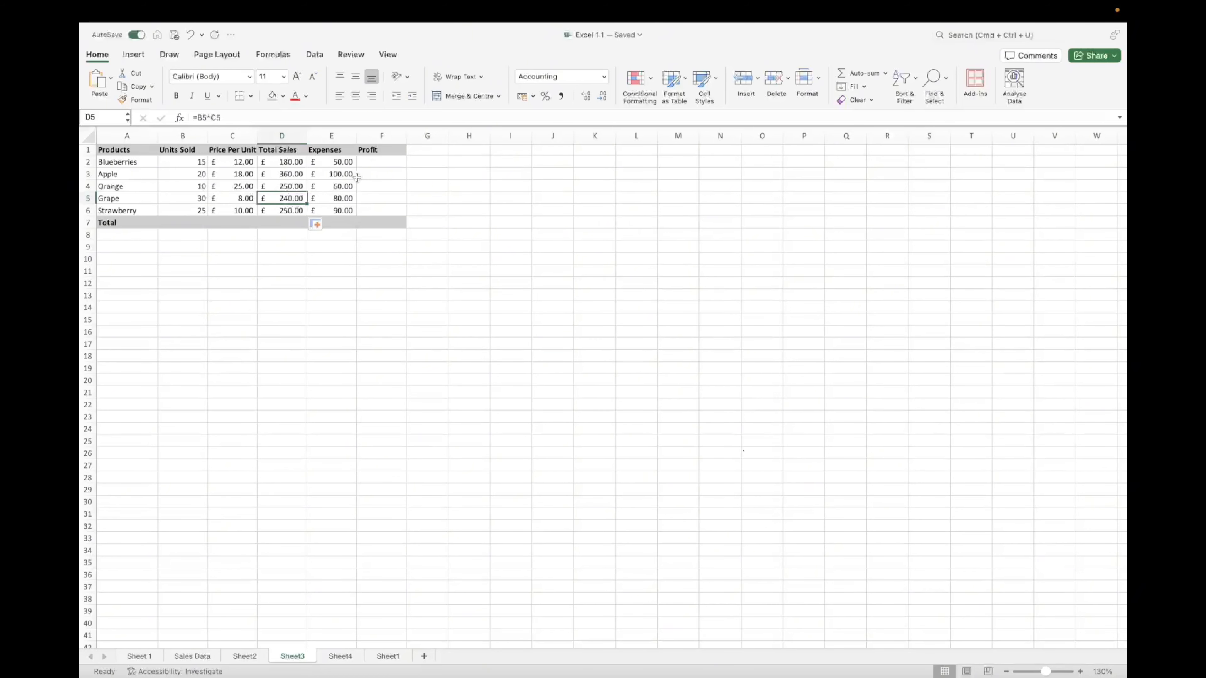
# Calculate the Blueberries profit in F2 by subtracting expenses from total sales with =D2-E2.
pyautogui.click(372, 164)
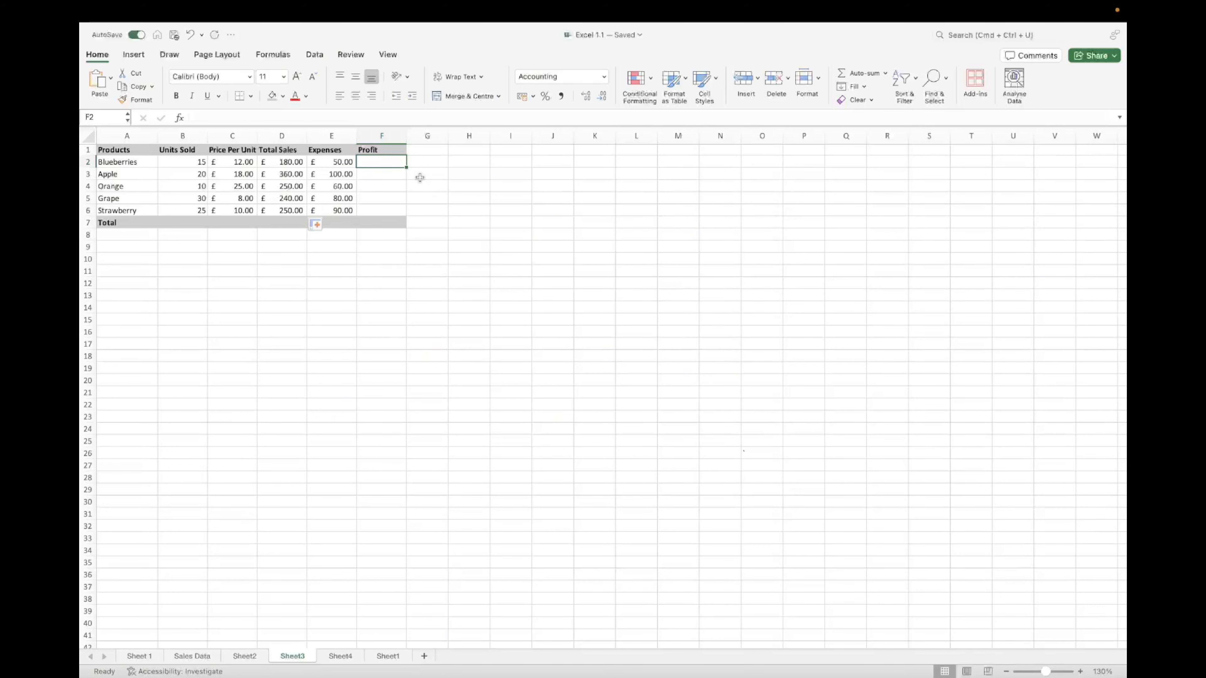
pyautogui.write('=')
pyautogui.click(282, 162)
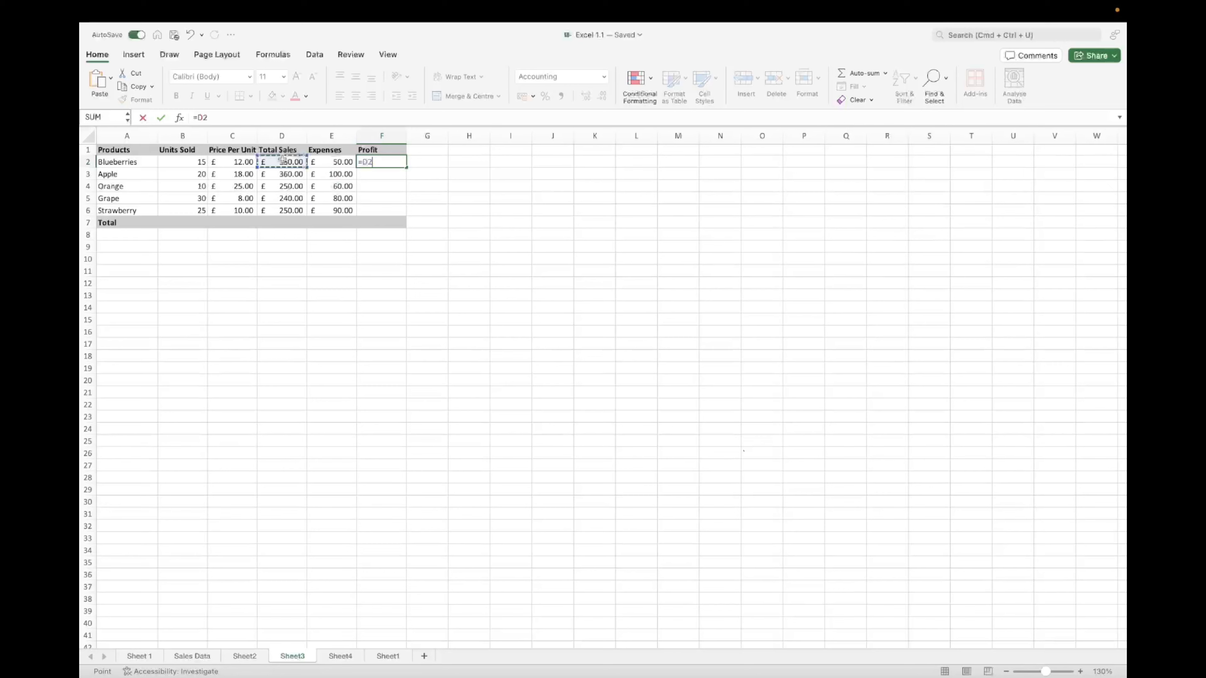
pyautogui.write('-')
pyautogui.click(327, 158)
pyautogui.press('Return')
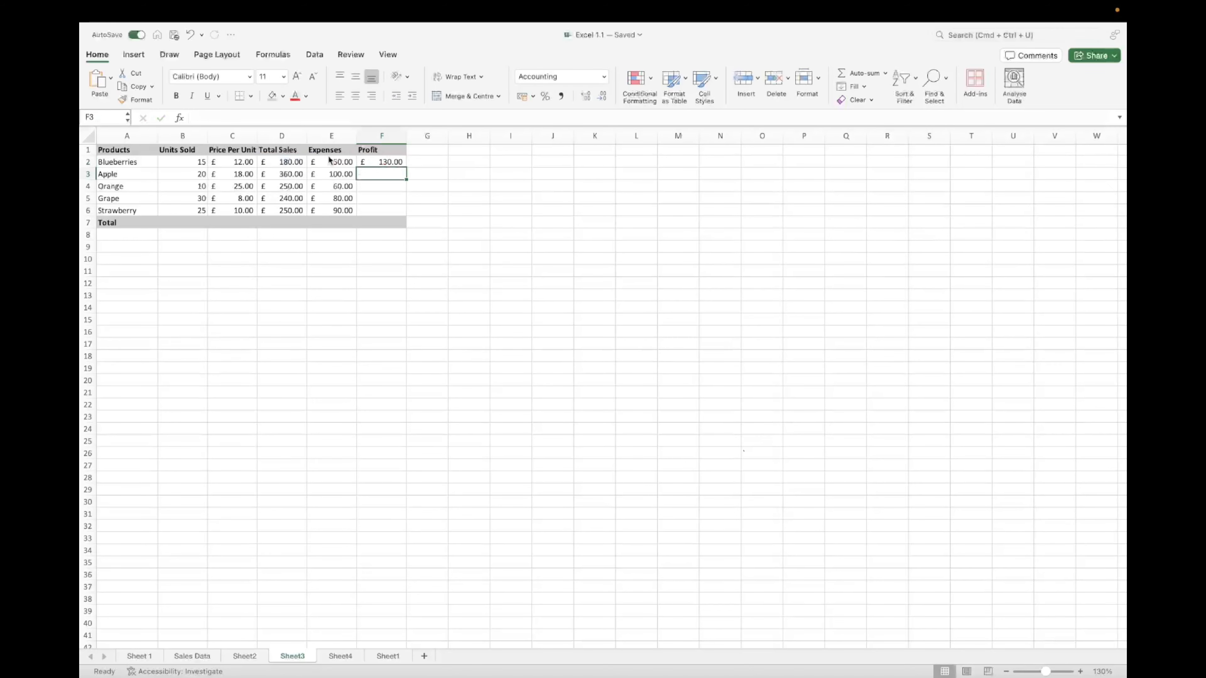
# Fill the profit formula from F2 down to F6 and check a copied formula.
pyautogui.click(394, 161)
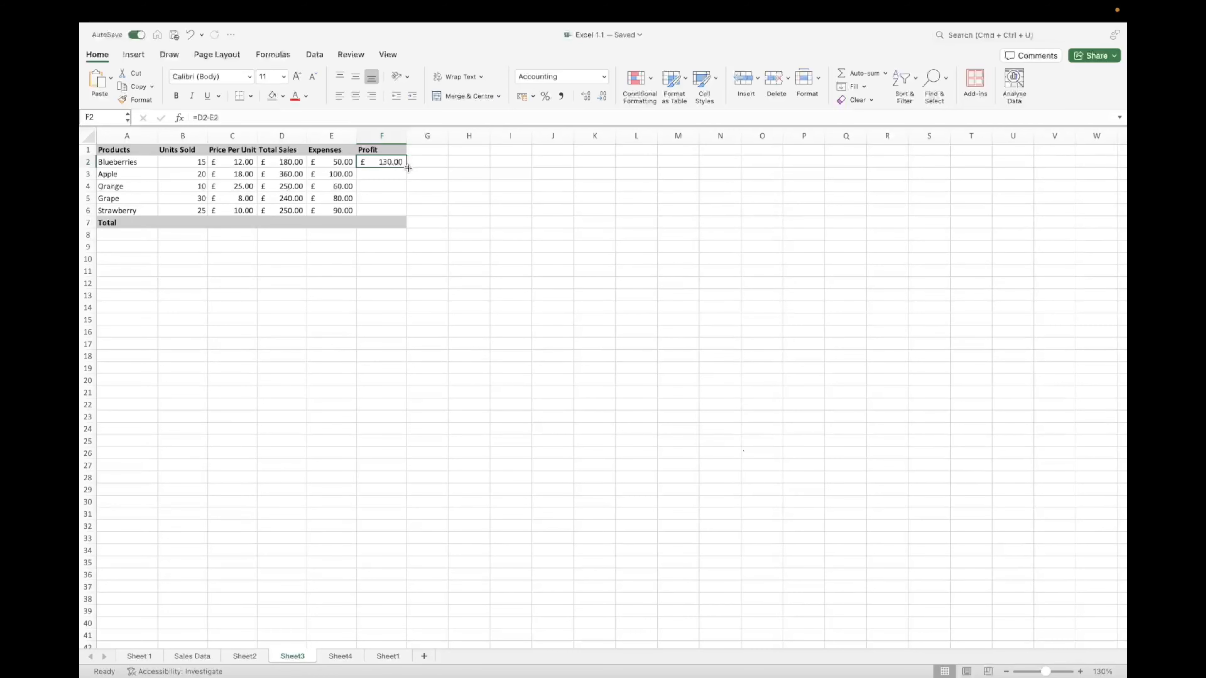
pyautogui.moveTo(408, 167); pyautogui.dragTo(406, 215)
pyautogui.click(386, 186)
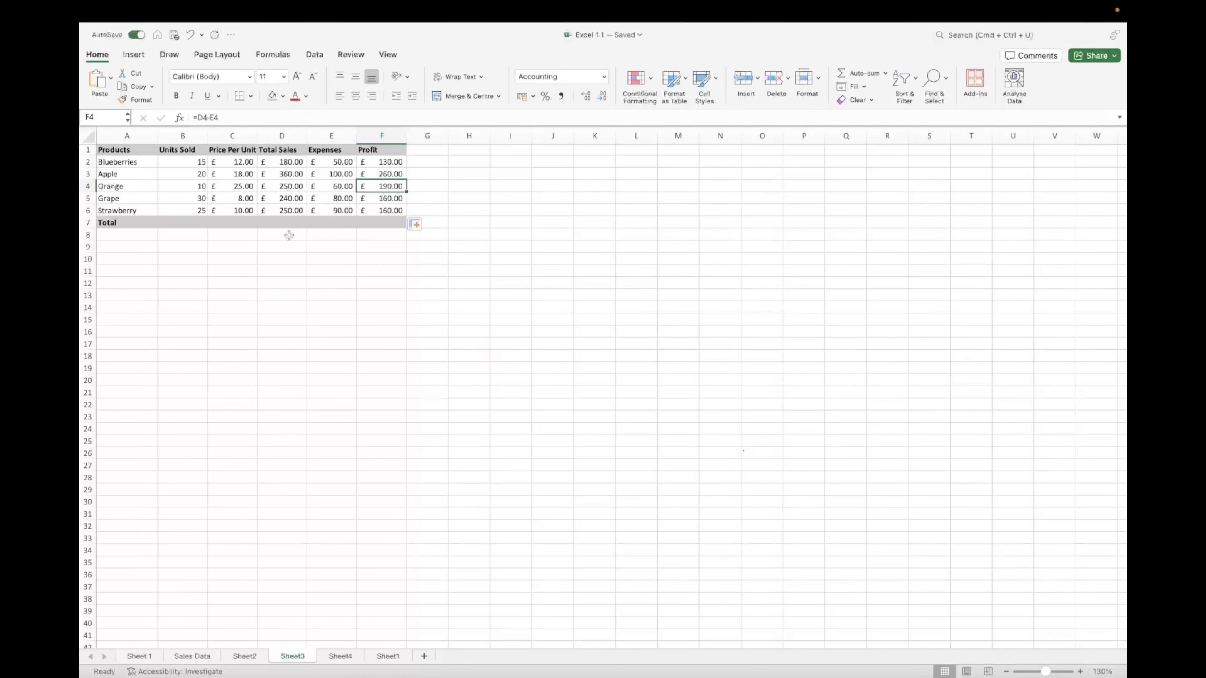
# Add up the Total Sales column in the Total row by entering =SUM(D2:D6) in D7.
pyautogui.click(275, 224)
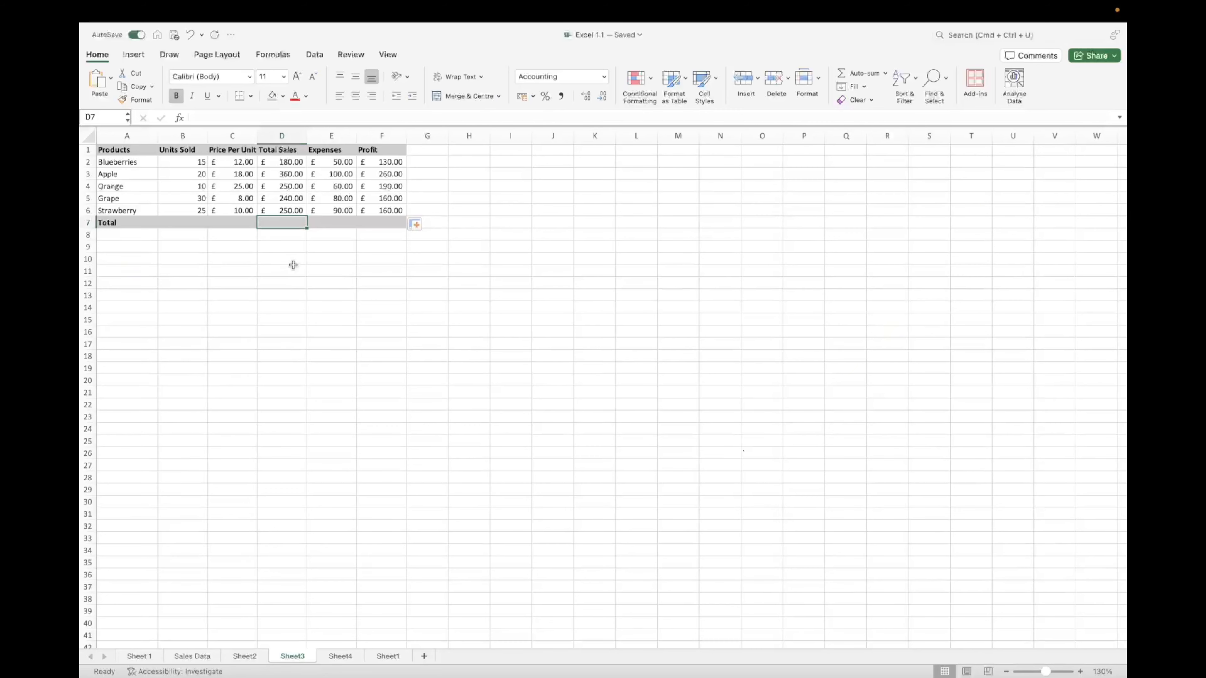
pyautogui.write('=')
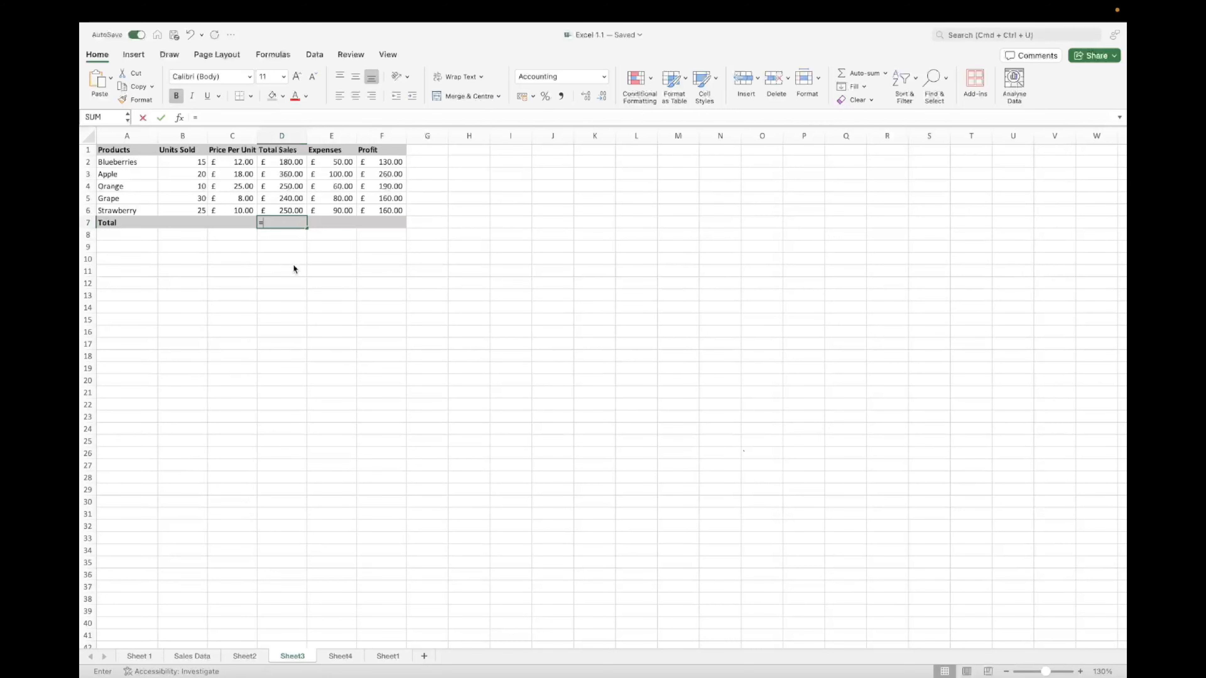
pyautogui.write('sum')
pyautogui.press('Tab')
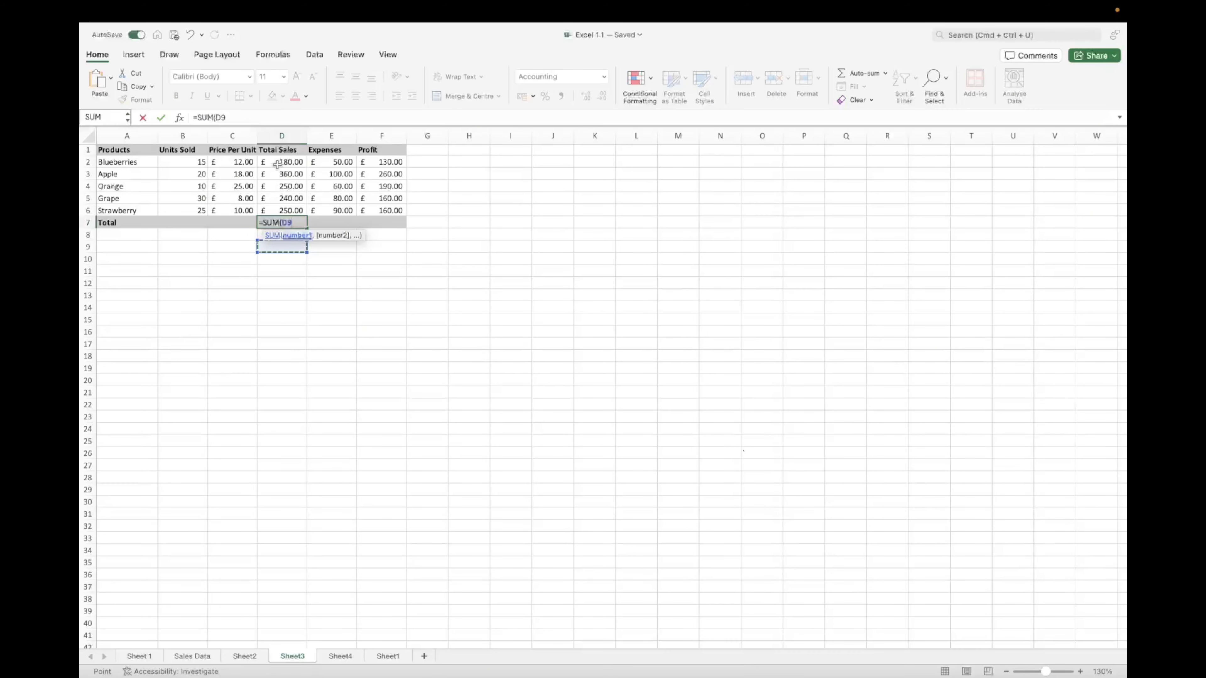
pyautogui.moveTo(279, 163); pyautogui.dragTo(275, 212)
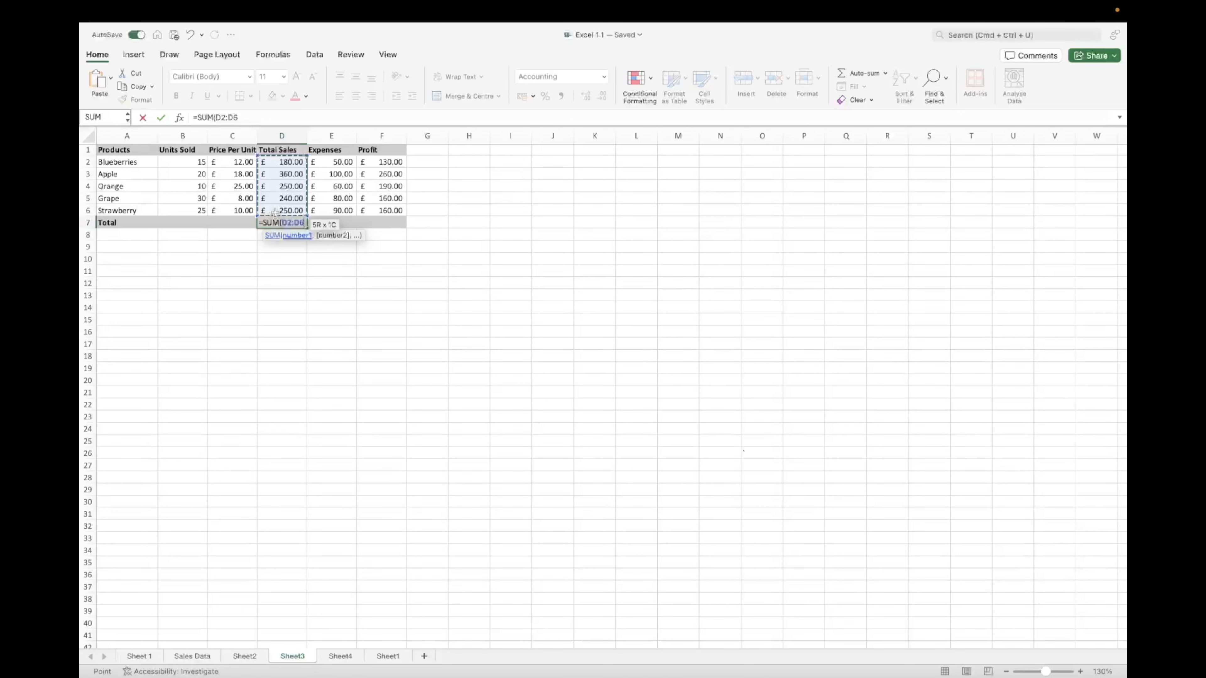
pyautogui.write(')')
pyautogui.press('Return')
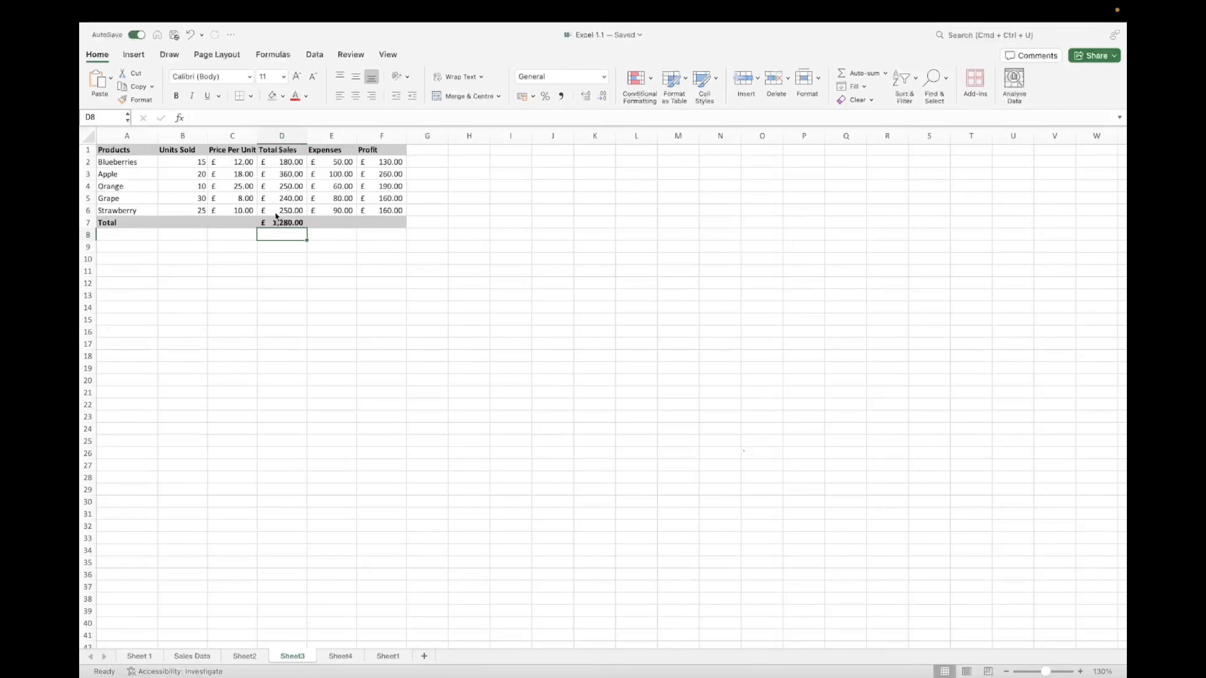
pyautogui.click(286, 221)
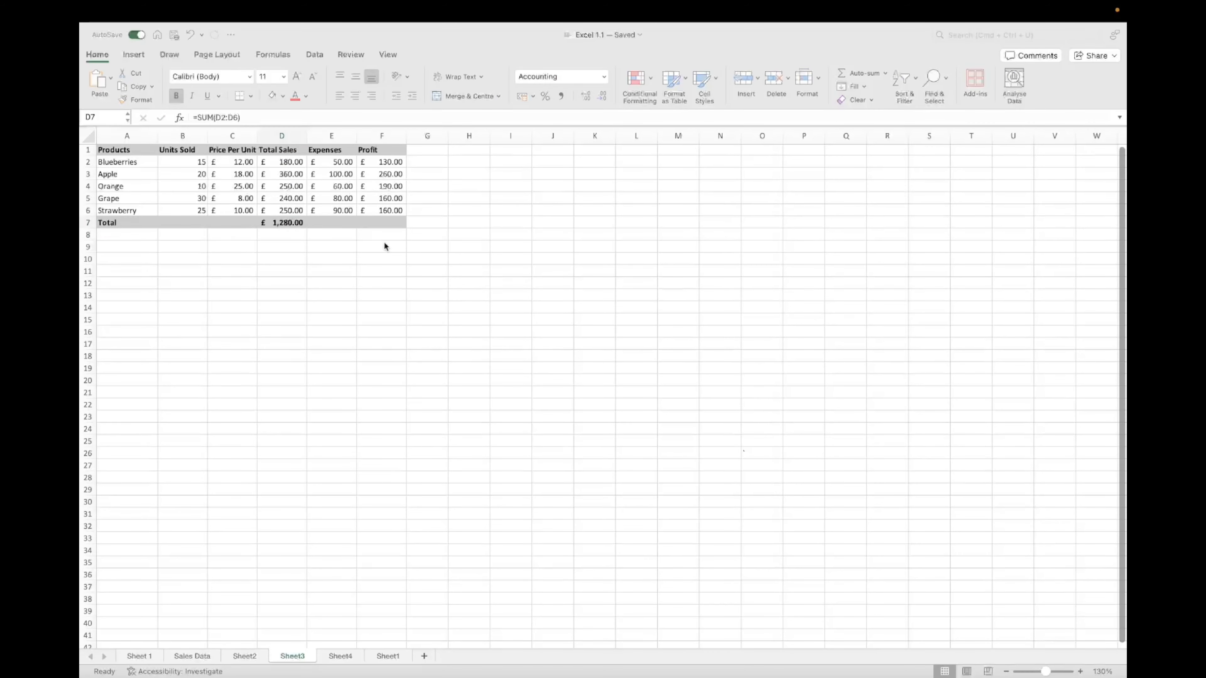
# Add up the Profit column in the Total row by entering =SUM(F2:F6) in F7.
pyautogui.click(380, 221)
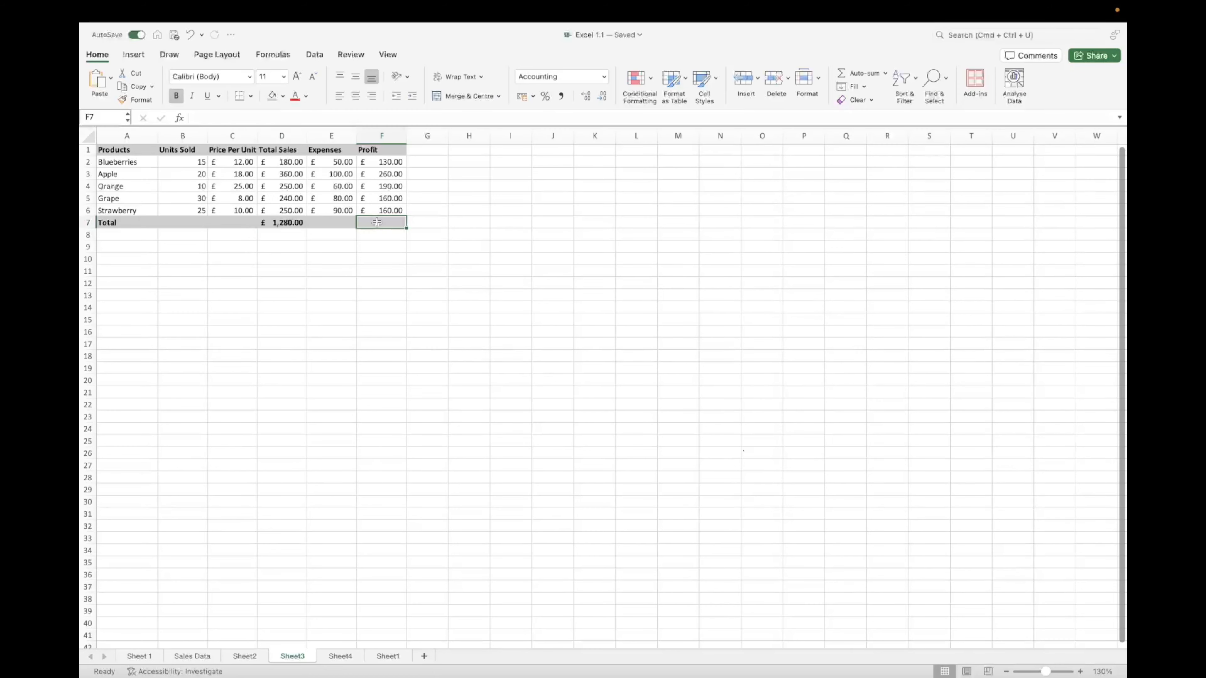
pyautogui.write('=SUM(')
pyautogui.moveTo(383, 162); pyautogui.dragTo(386, 206)
pyautogui.write(')')
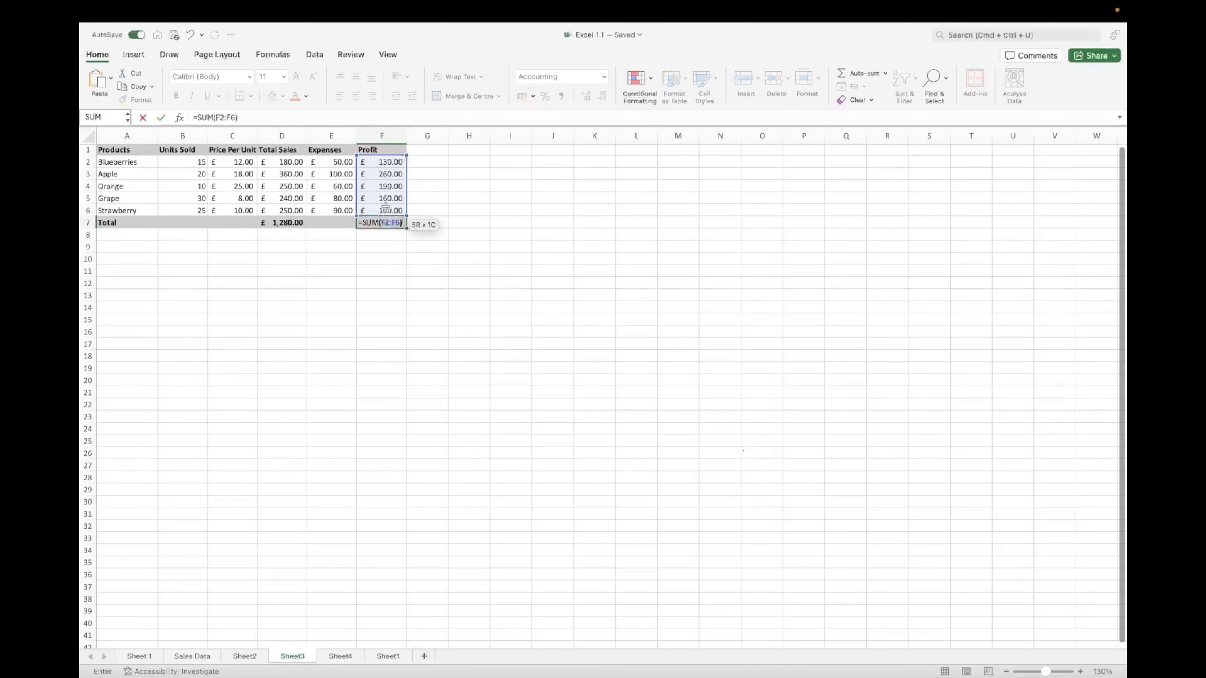
pyautogui.press('Return')
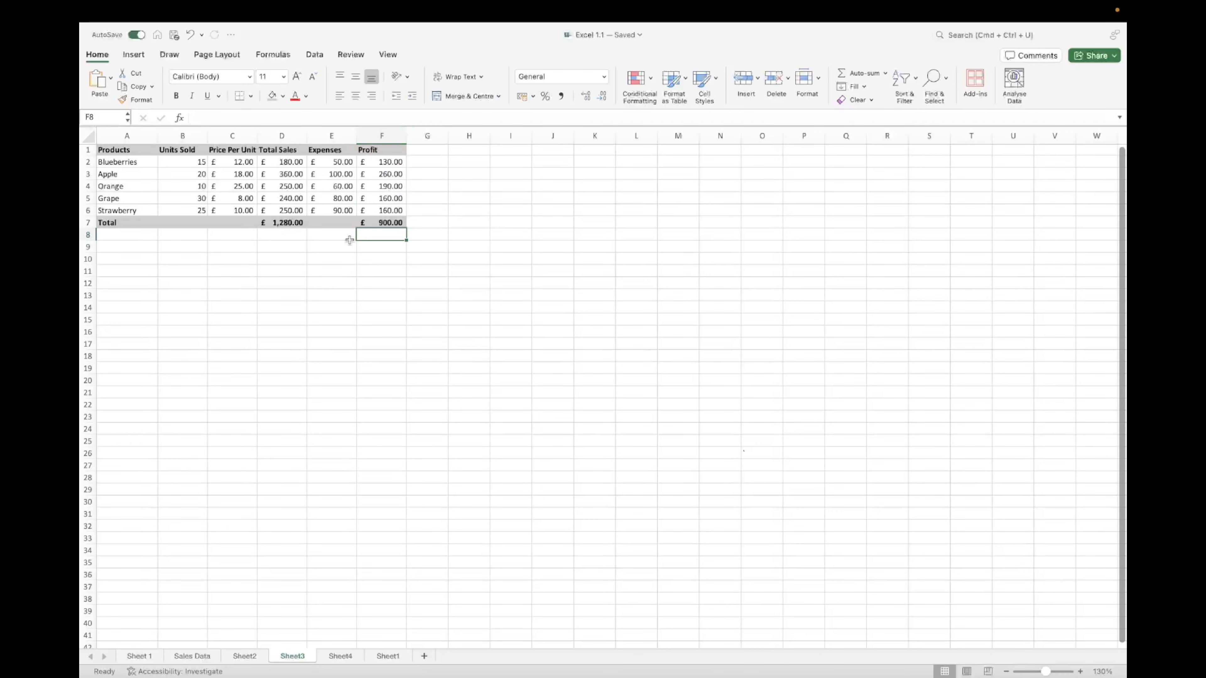
# Clear the SUM formulas from D7:F7 in the Total row.
pyautogui.moveTo(270, 223); pyautogui.dragTo(389, 221)
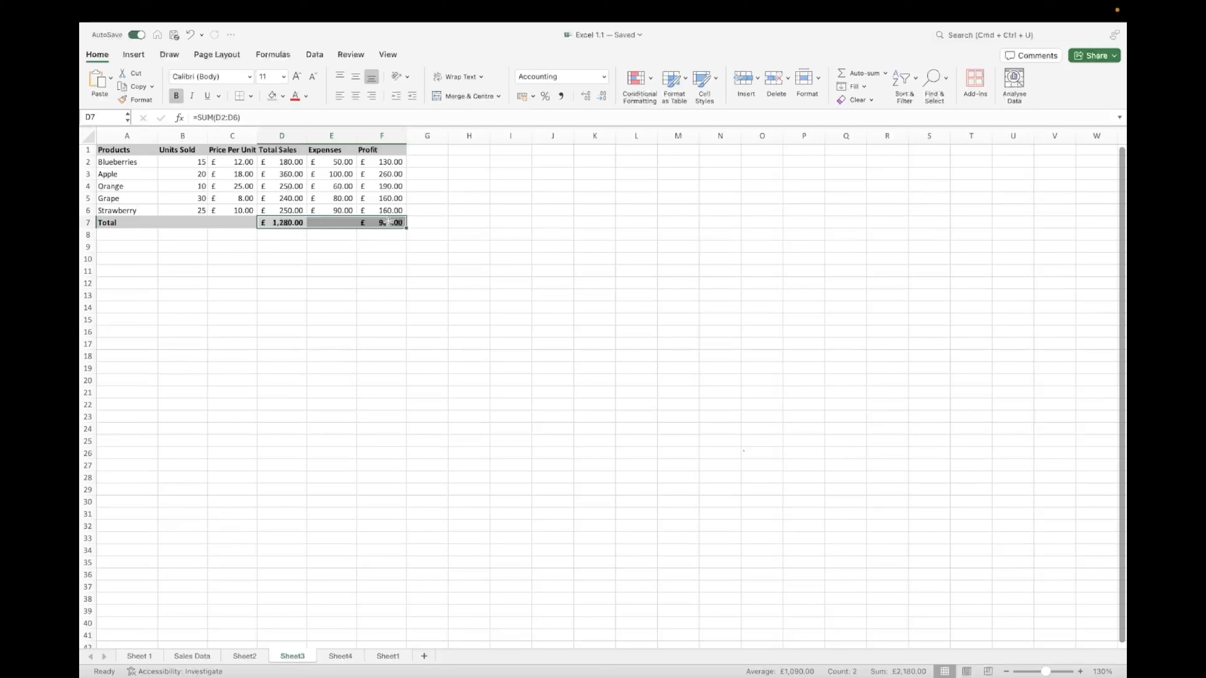
pyautogui.press('Delete')
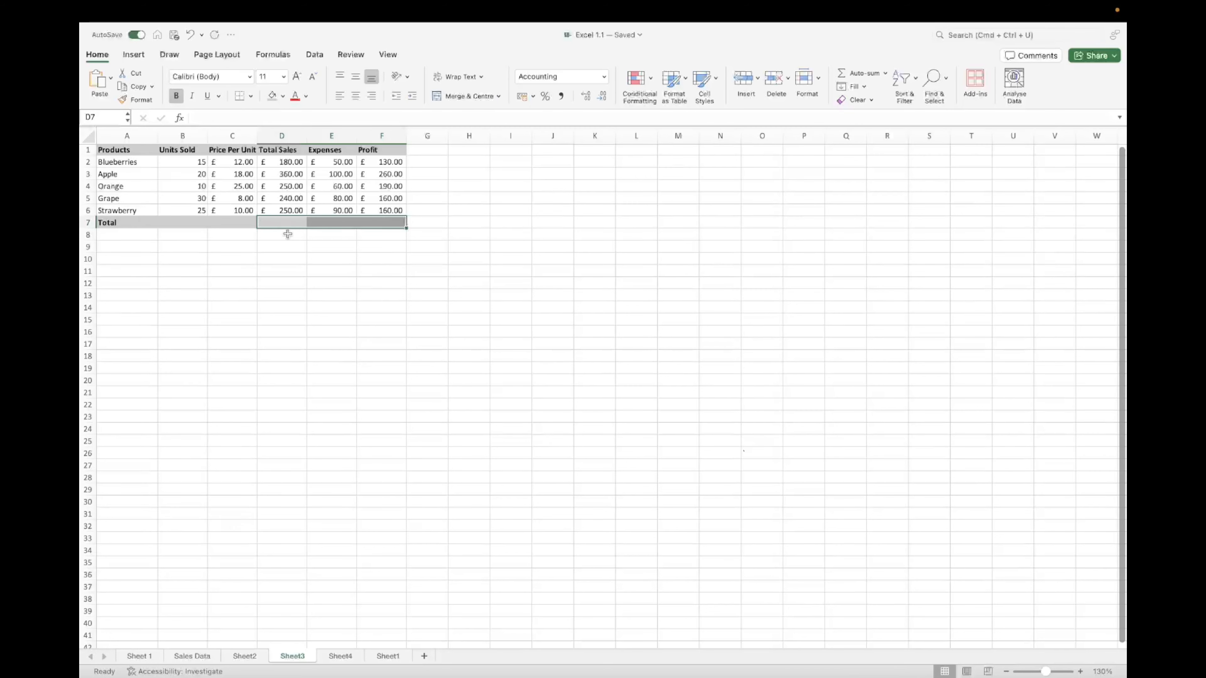
pyautogui.click(285, 222)
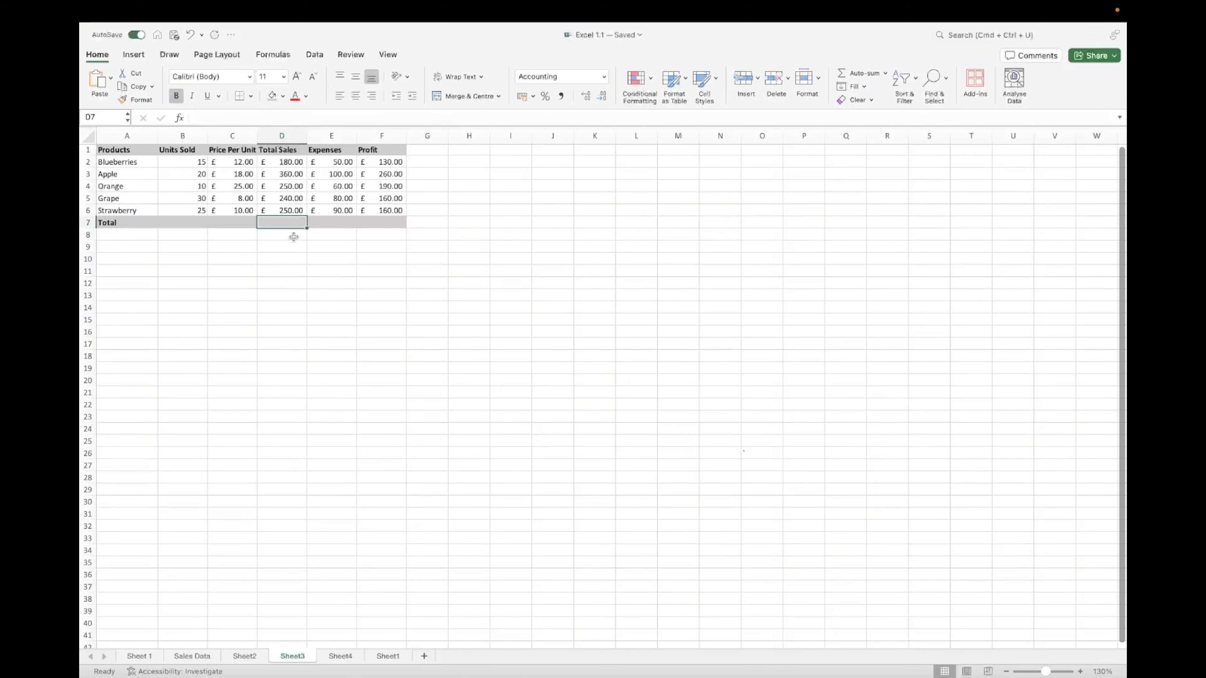
pyautogui.moveTo(286, 222); pyautogui.dragTo(371, 228)
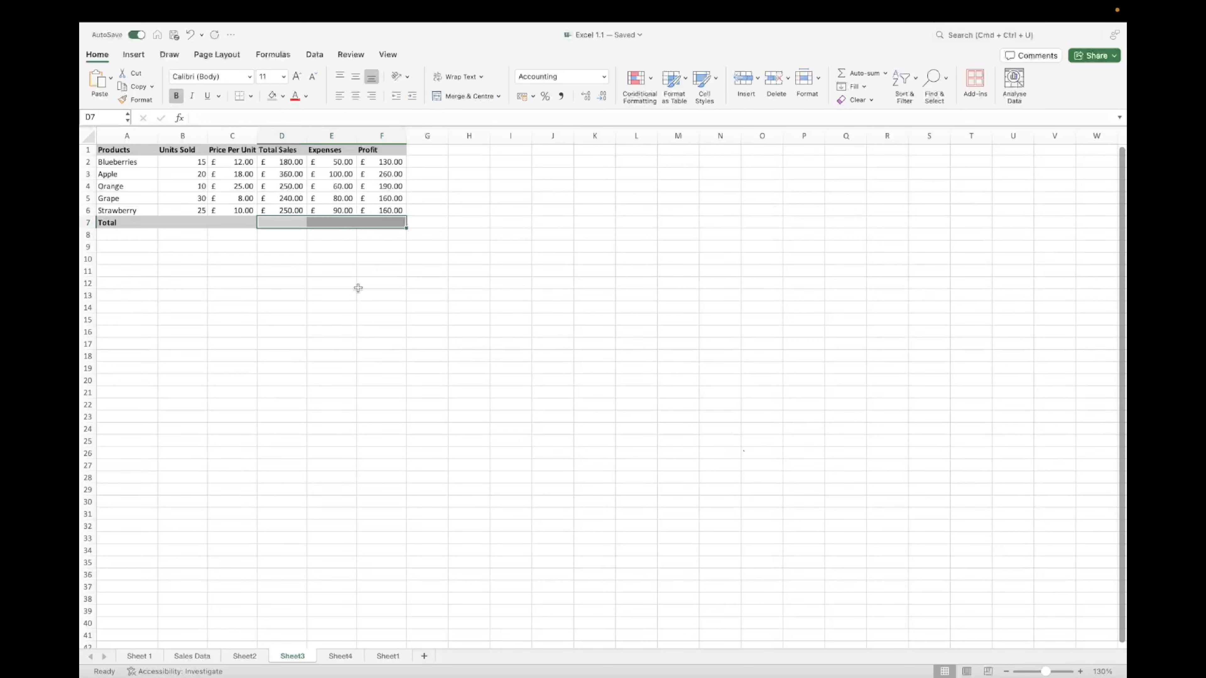
pyautogui.click(282, 224)
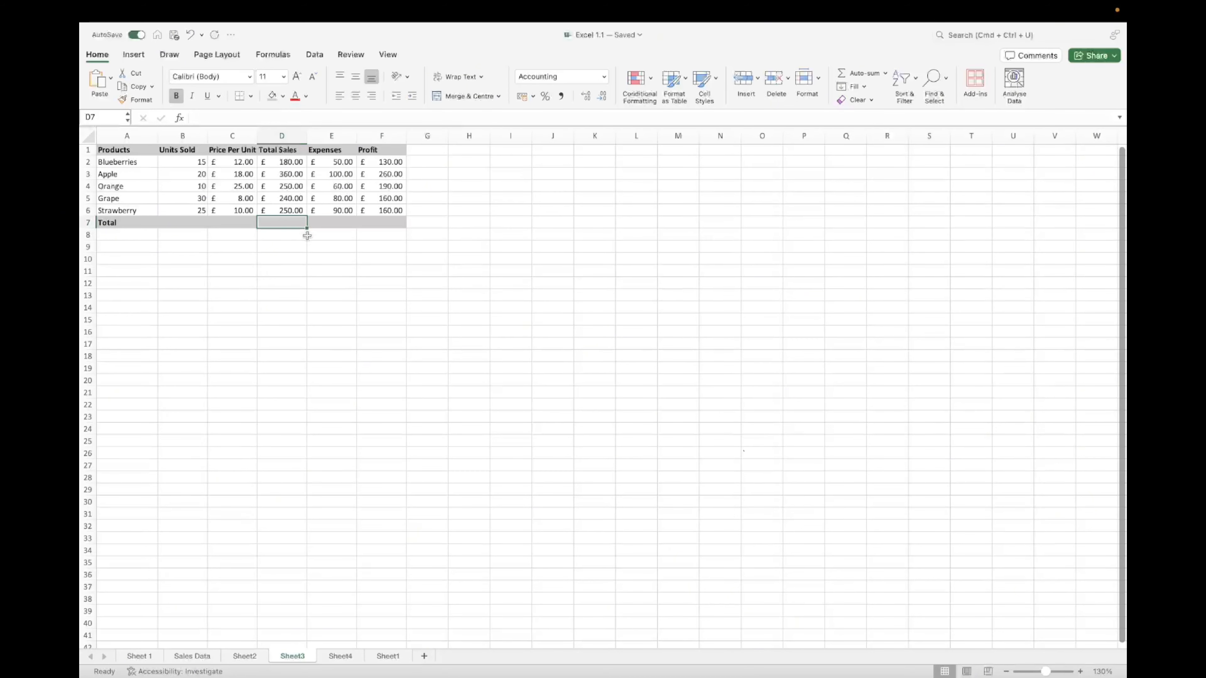
pyautogui.click(190, 222)
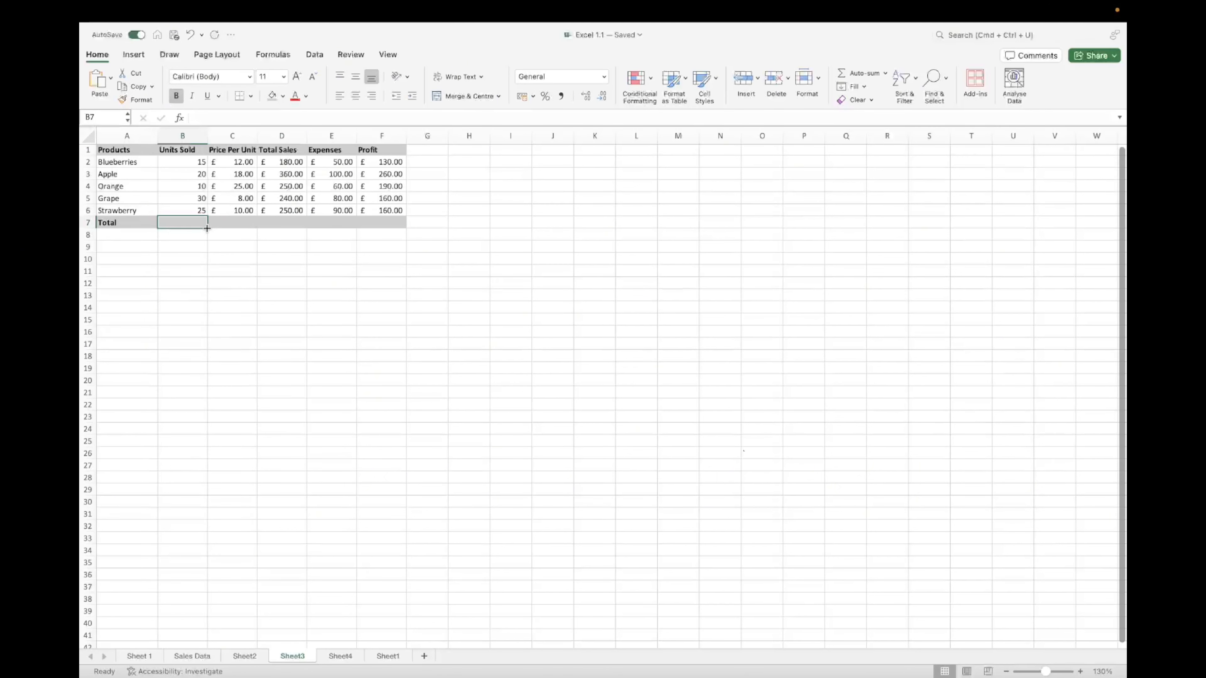
pyautogui.moveTo(207, 228); pyautogui.dragTo(397, 225)
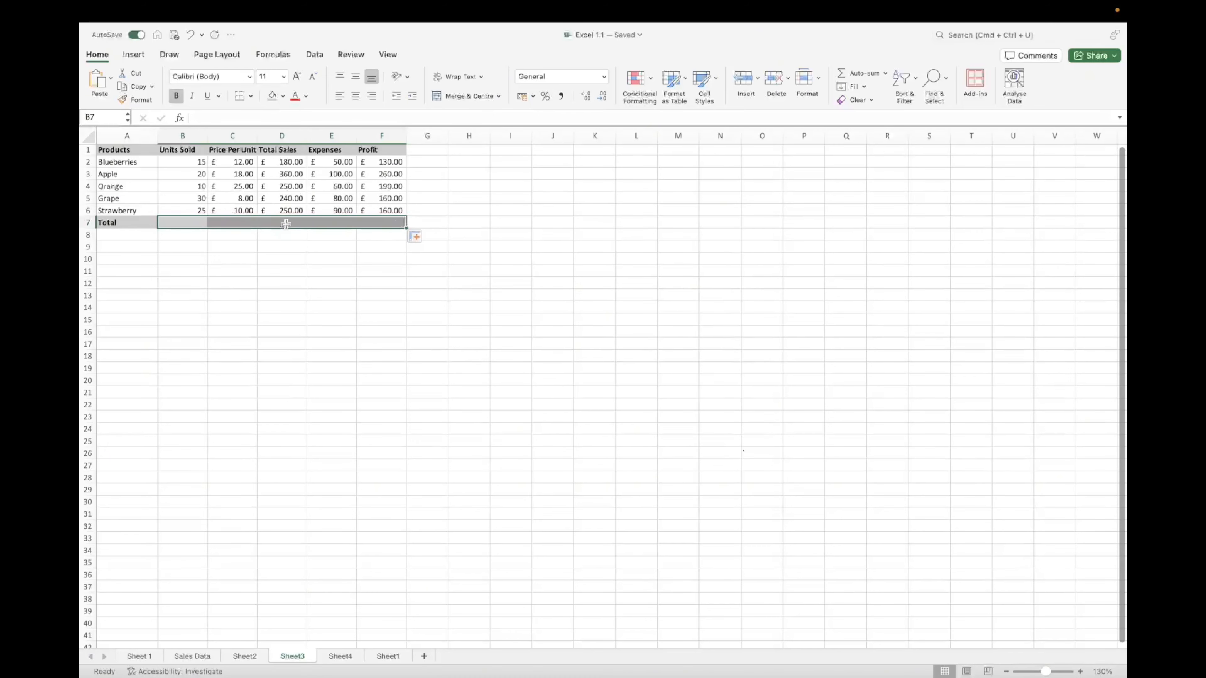
# Try totalling Total Sales and Profit together by applying AutoSum to D7 and F7, and undo the result.
pyautogui.click(285, 224)
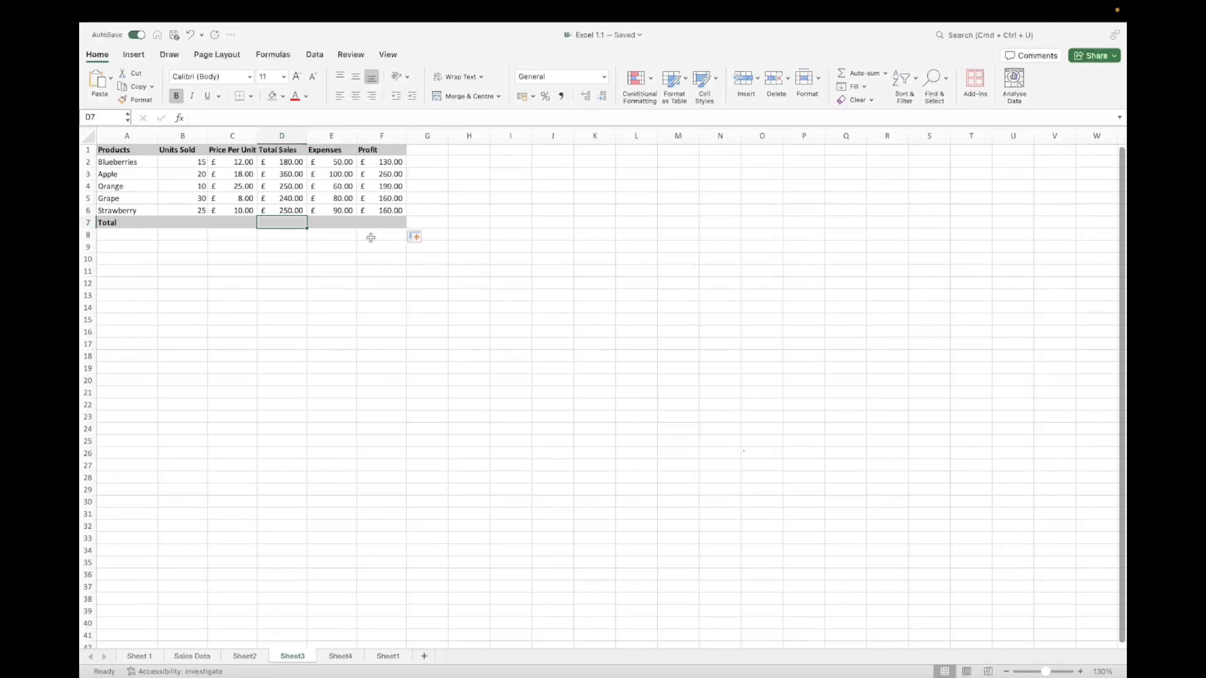
pyautogui.keyDown('super'); pyautogui.click(375, 224); pyautogui.keyUp('super')
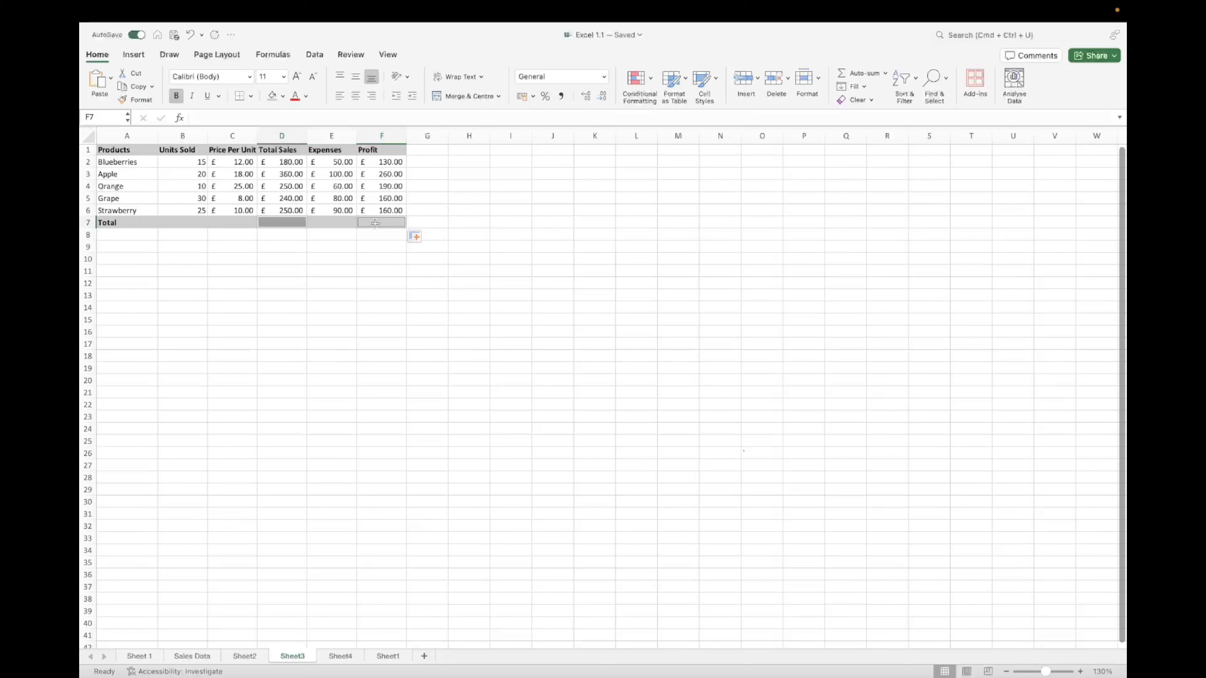
pyautogui.press('super+shift+t')
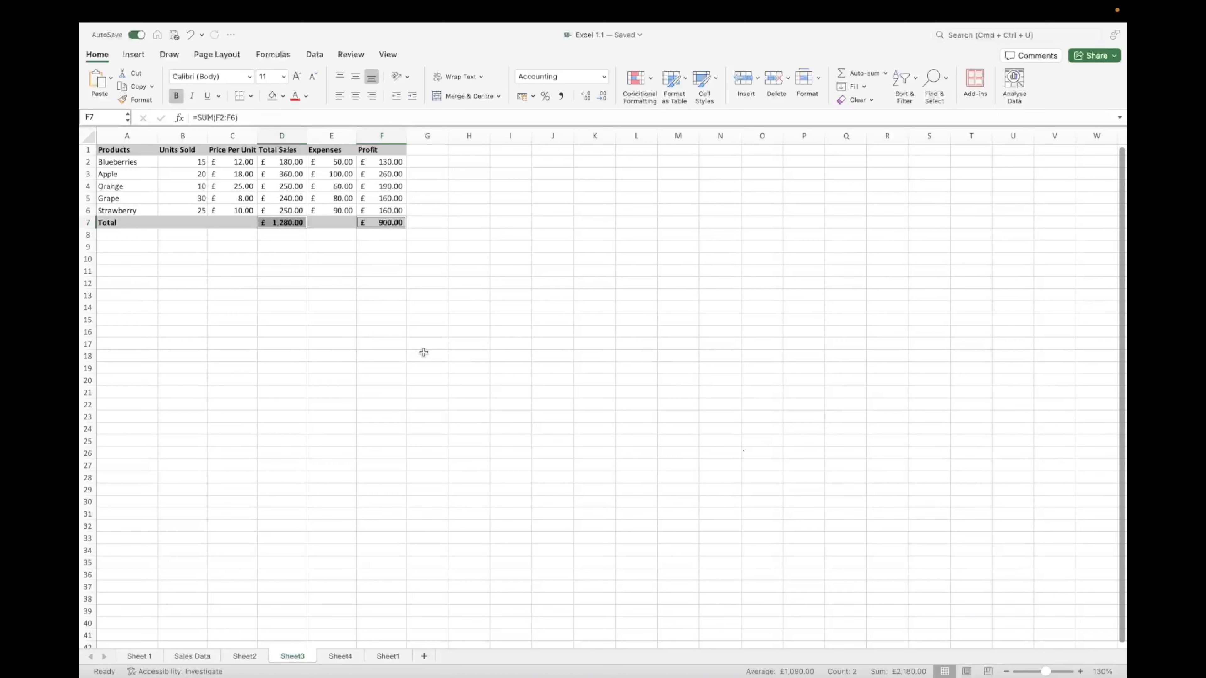
pyautogui.click(389, 248)
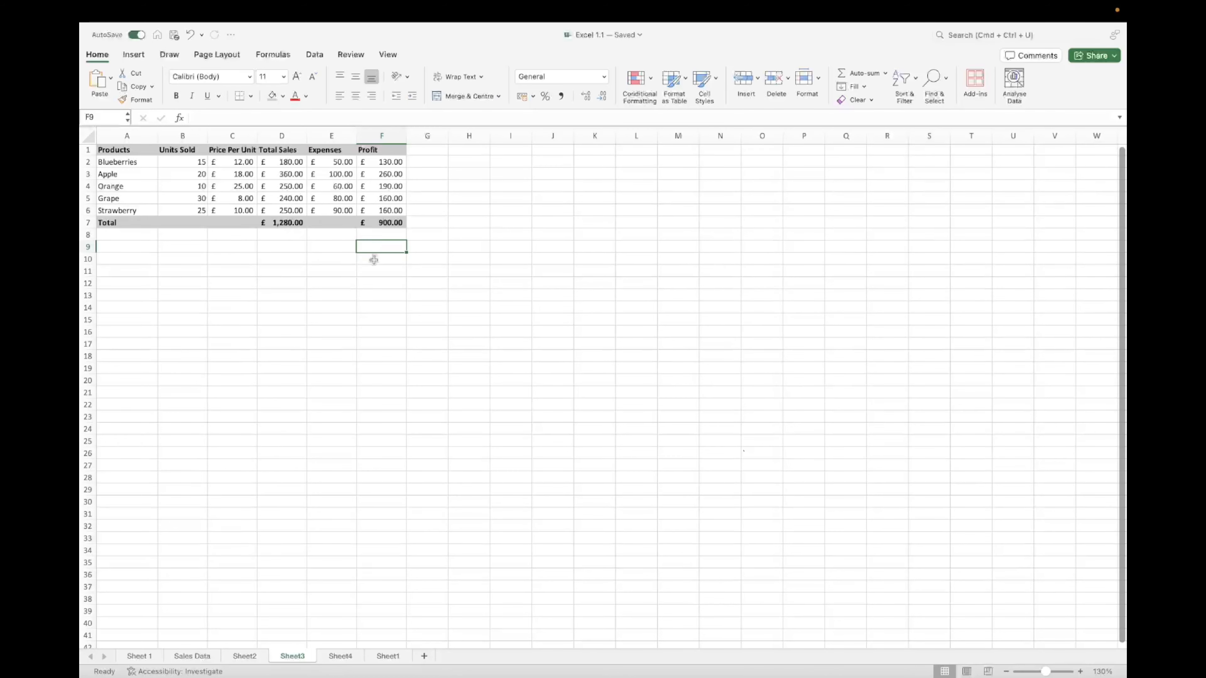
pyautogui.press('super+z')
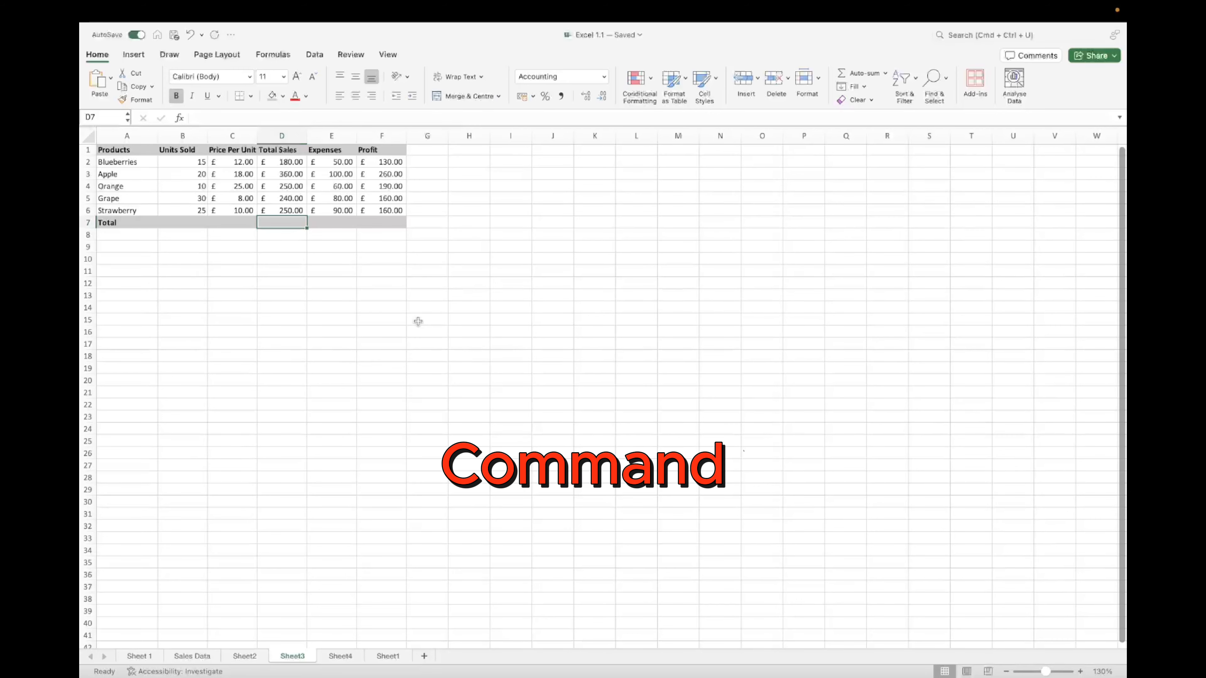
# Total the Total Sales column in D7 and the Profit column in F7 separately with AutoSum.
pyautogui.press('super+shift+t')
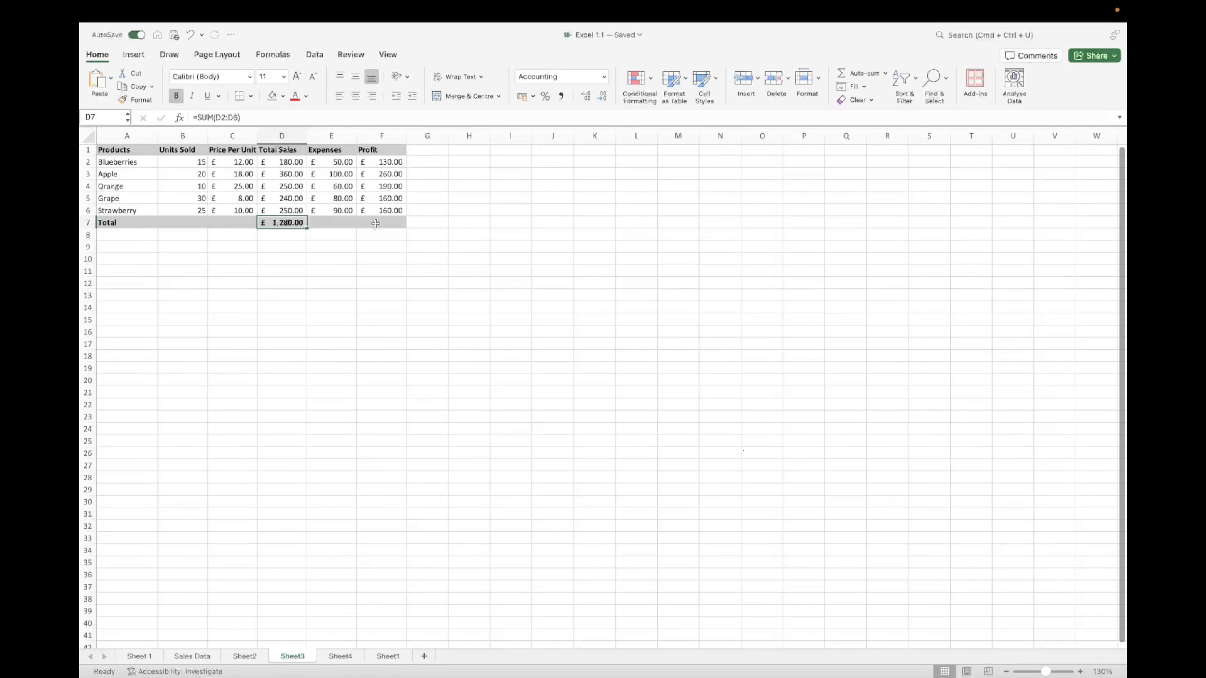
pyautogui.click(379, 222)
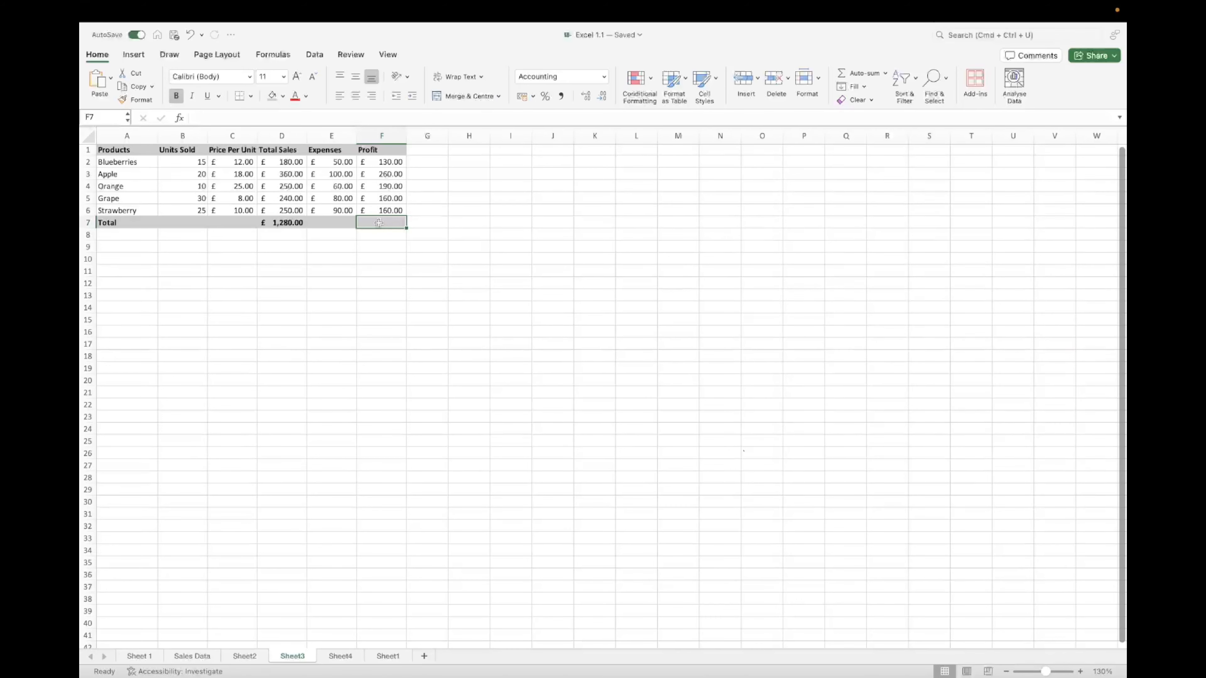
pyautogui.press('super+shift+t')
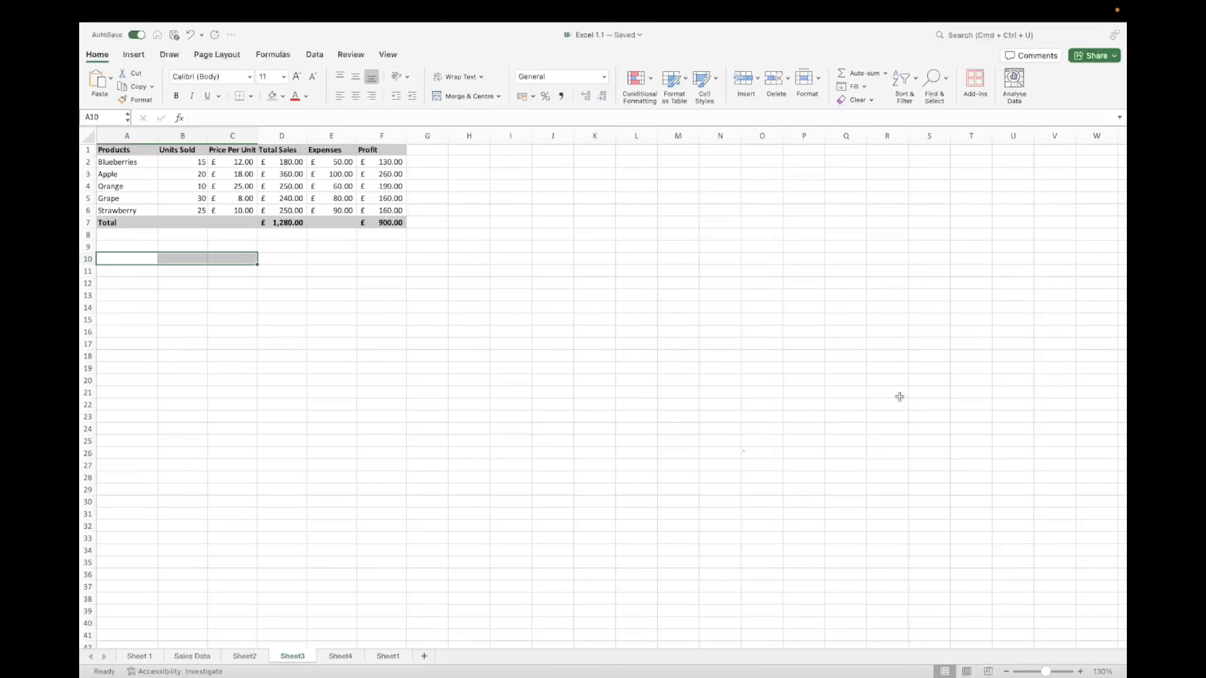
pyautogui.click(442, 295)
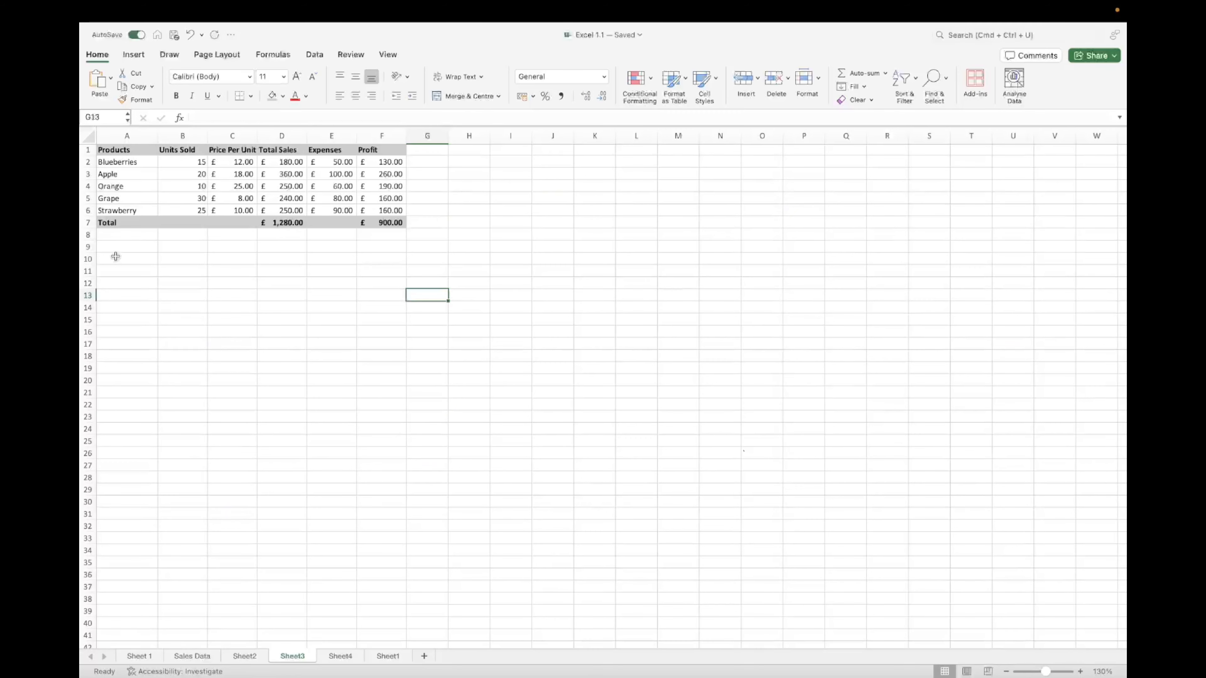
# Calculate the average price per unit in C8 with =AVERAGE(C2:C6).
pyautogui.click(124, 269)
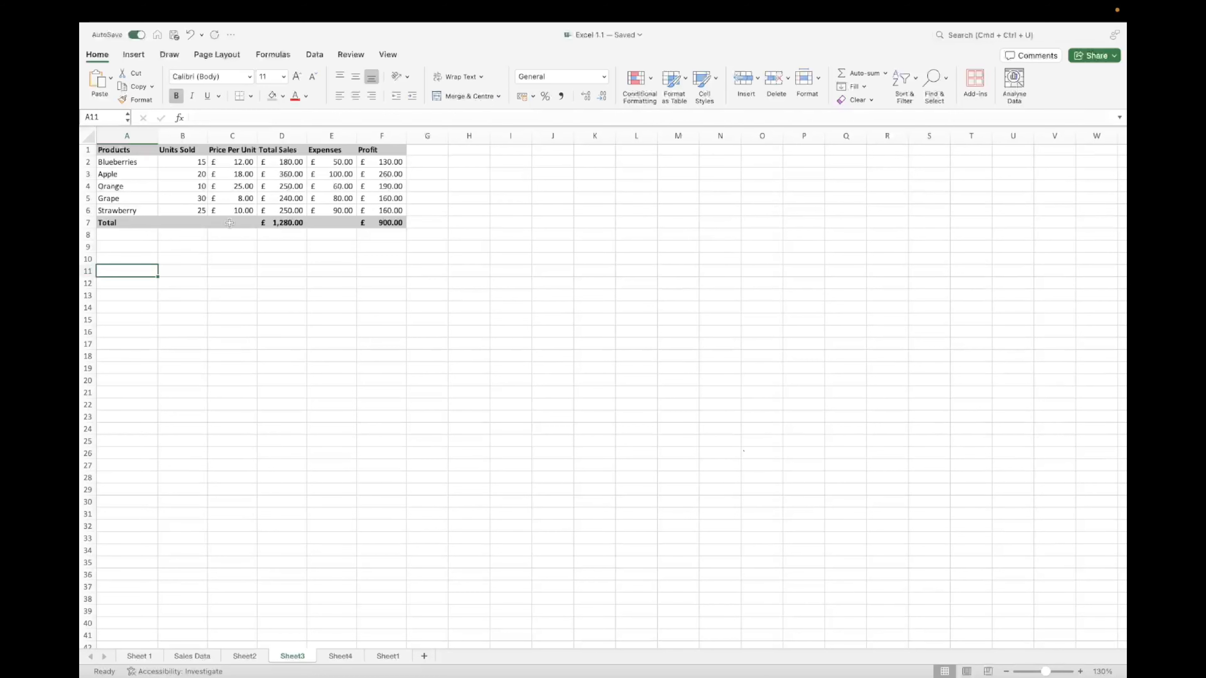
pyautogui.click(230, 223)
pyautogui.click(230, 235)
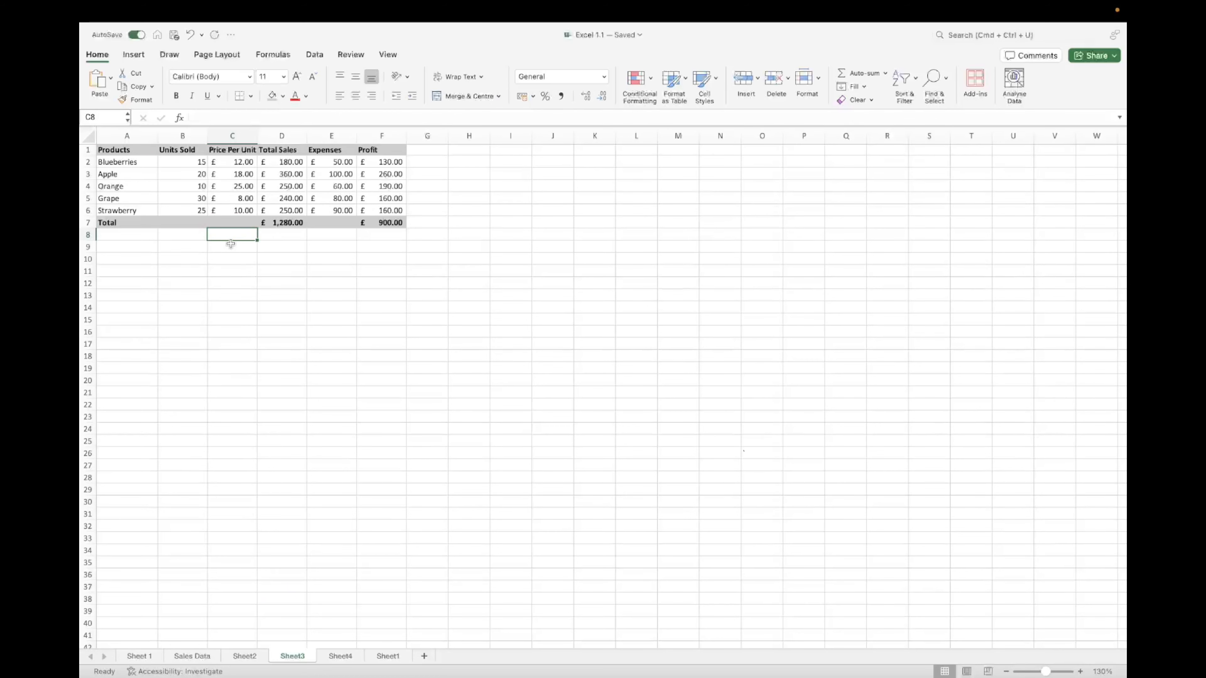
pyautogui.write('=aver')
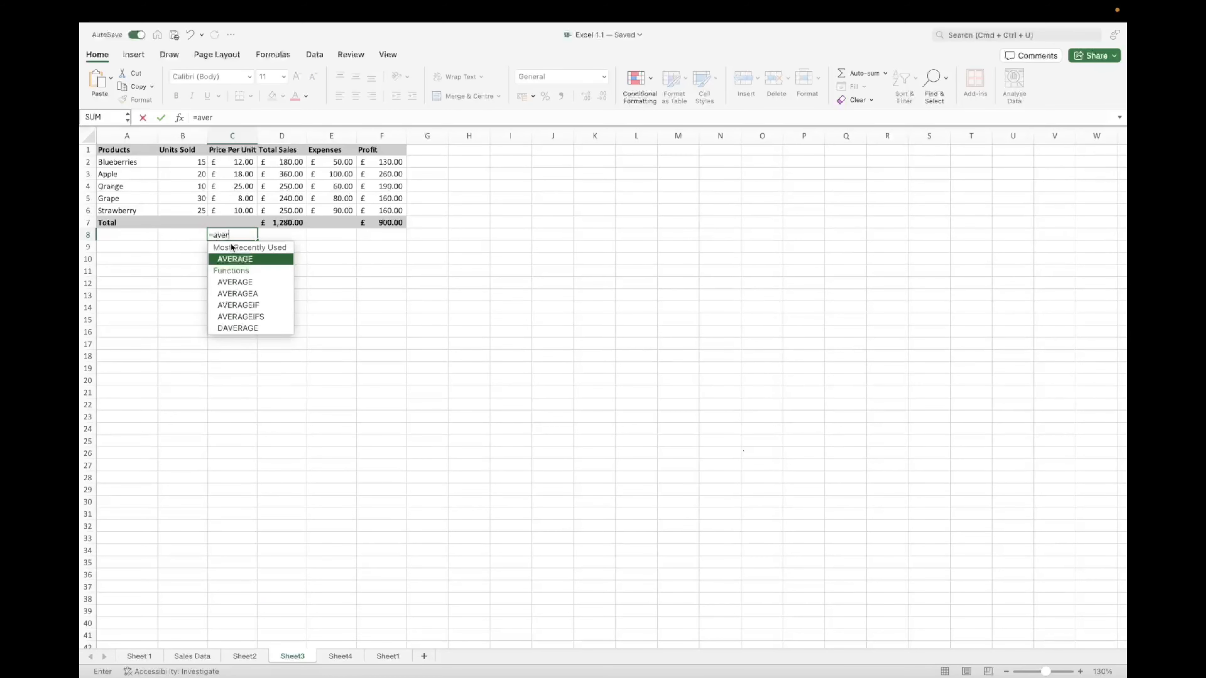
pyautogui.doubleClick(242, 259)
pyautogui.click(244, 260)
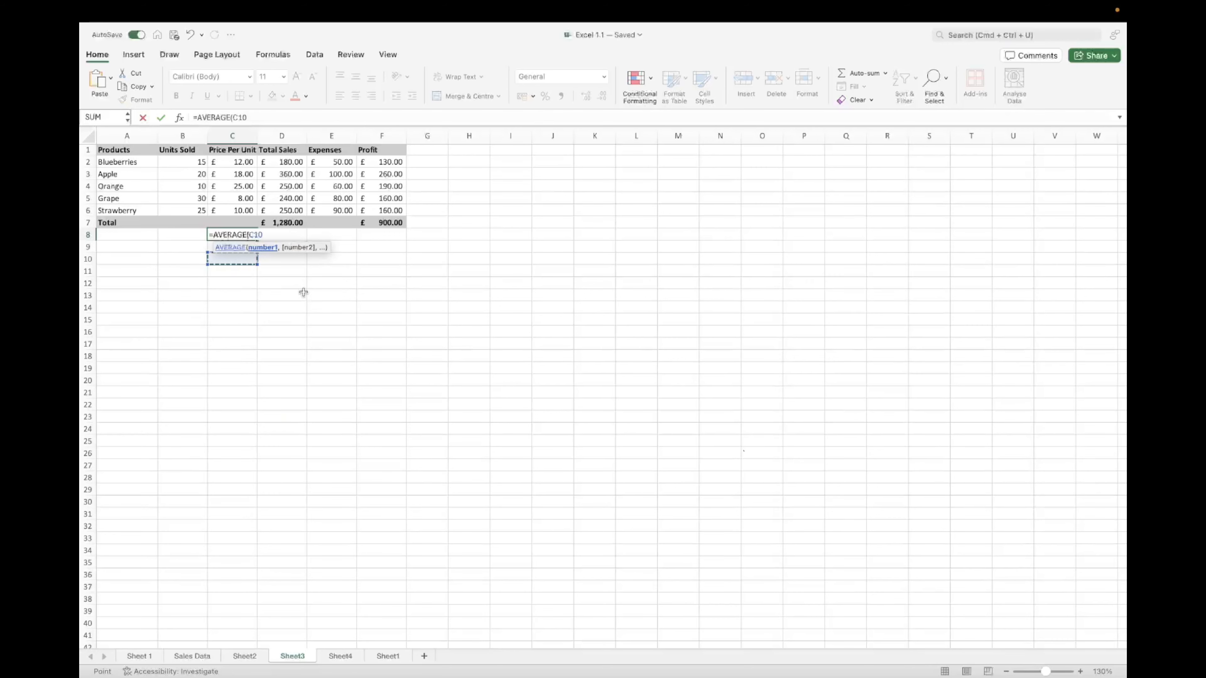
pyautogui.moveTo(236, 163); pyautogui.dragTo(238, 205)
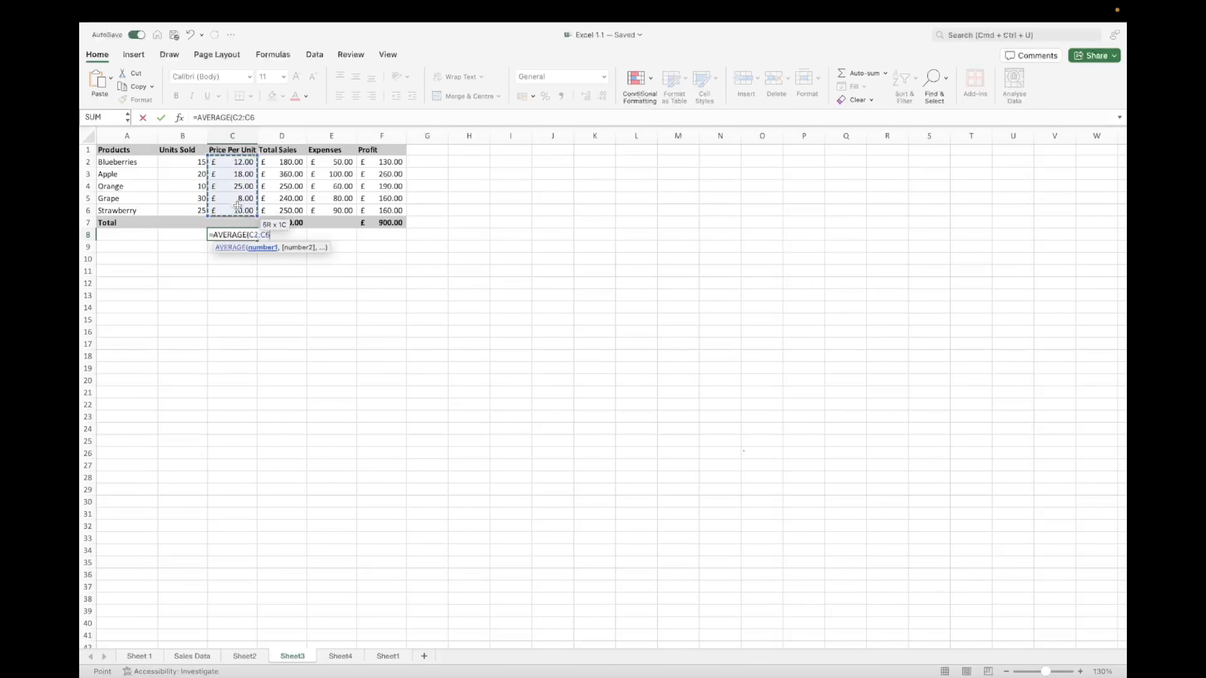
pyautogui.press('Return')
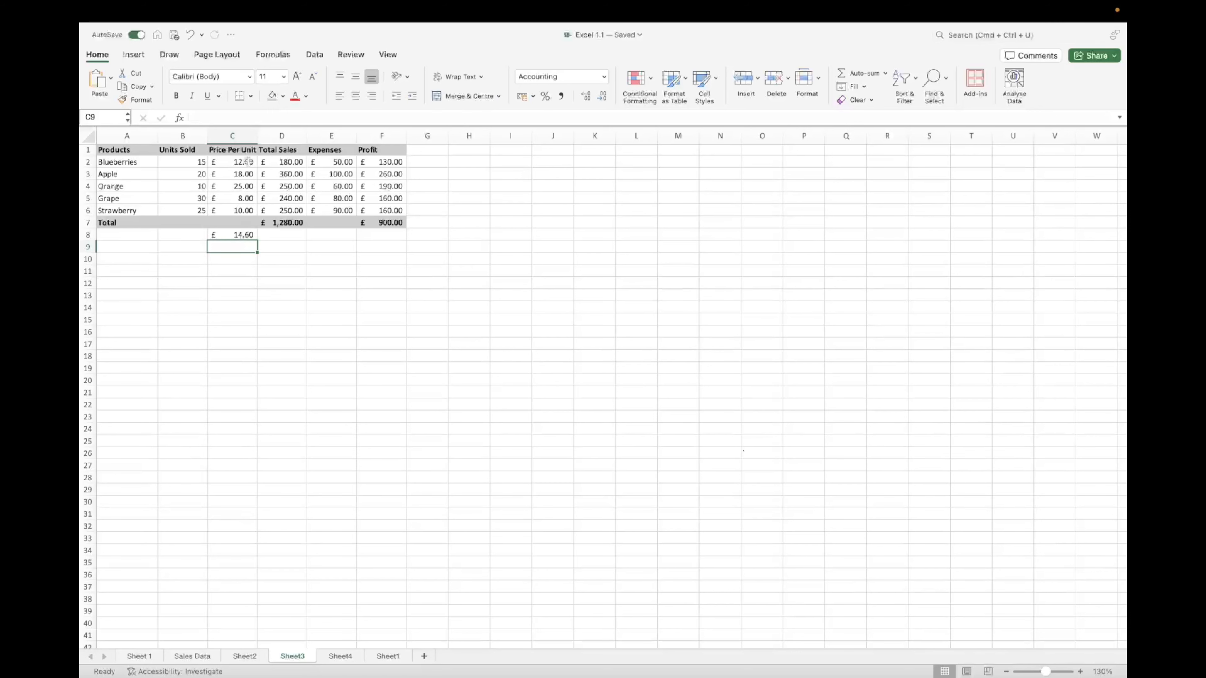
pyautogui.click(250, 235)
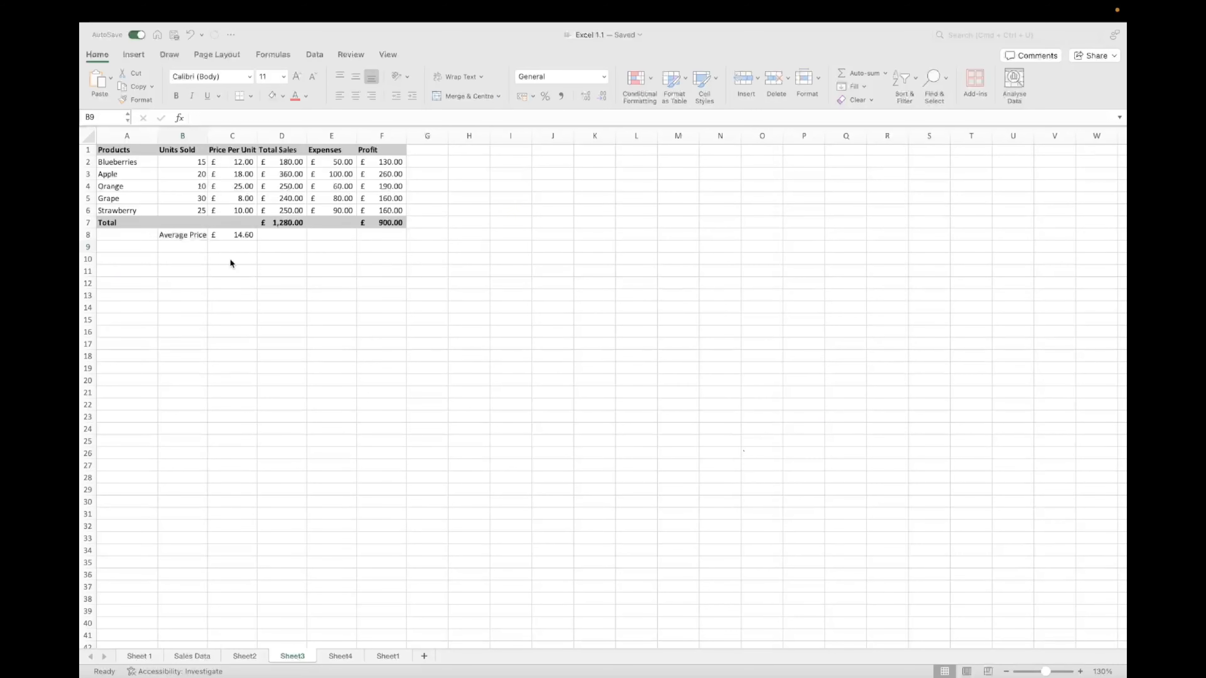
# Add a Division label in B9 and divide the total profit by 5 in C9 with =F7/5.
pyautogui.click(190, 244)
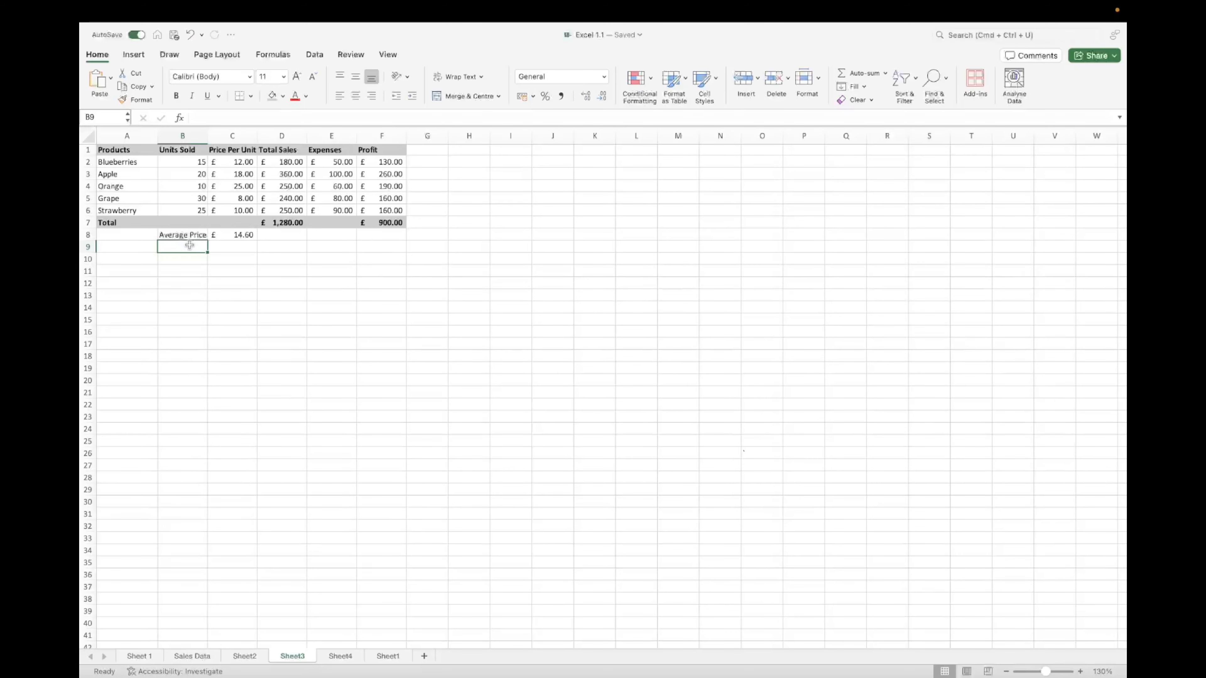
pyautogui.write('Division')
pyautogui.press('Return')
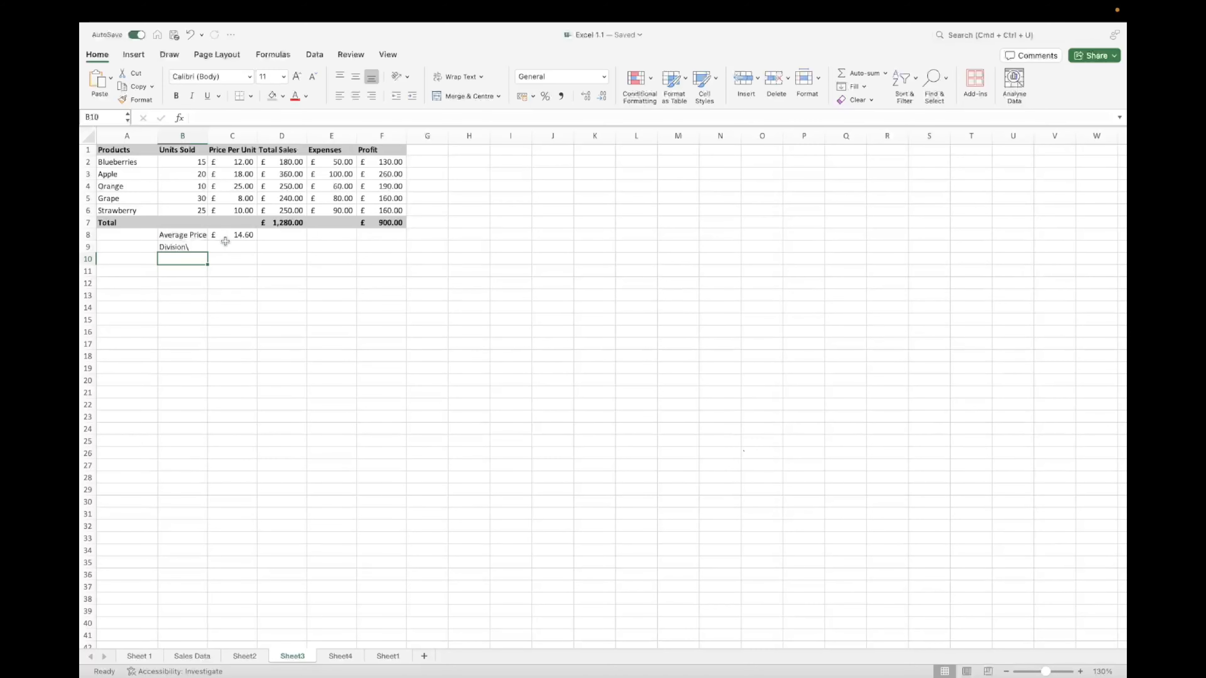
pyautogui.click(226, 243)
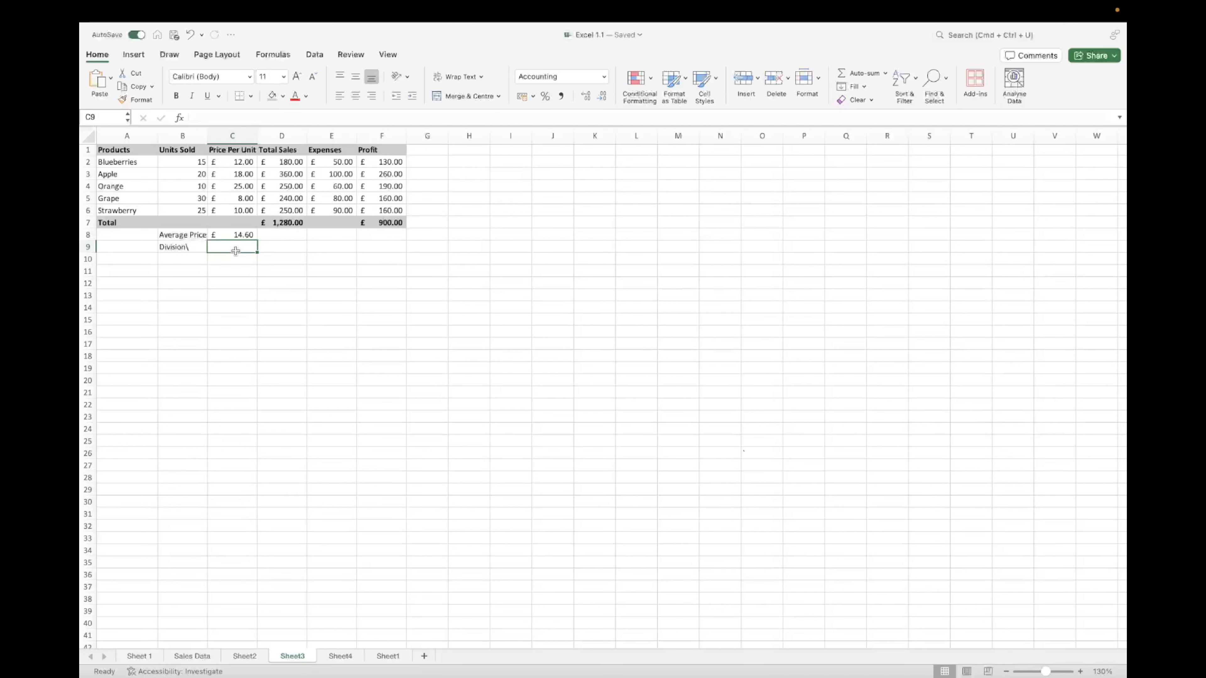
pyautogui.write('=')
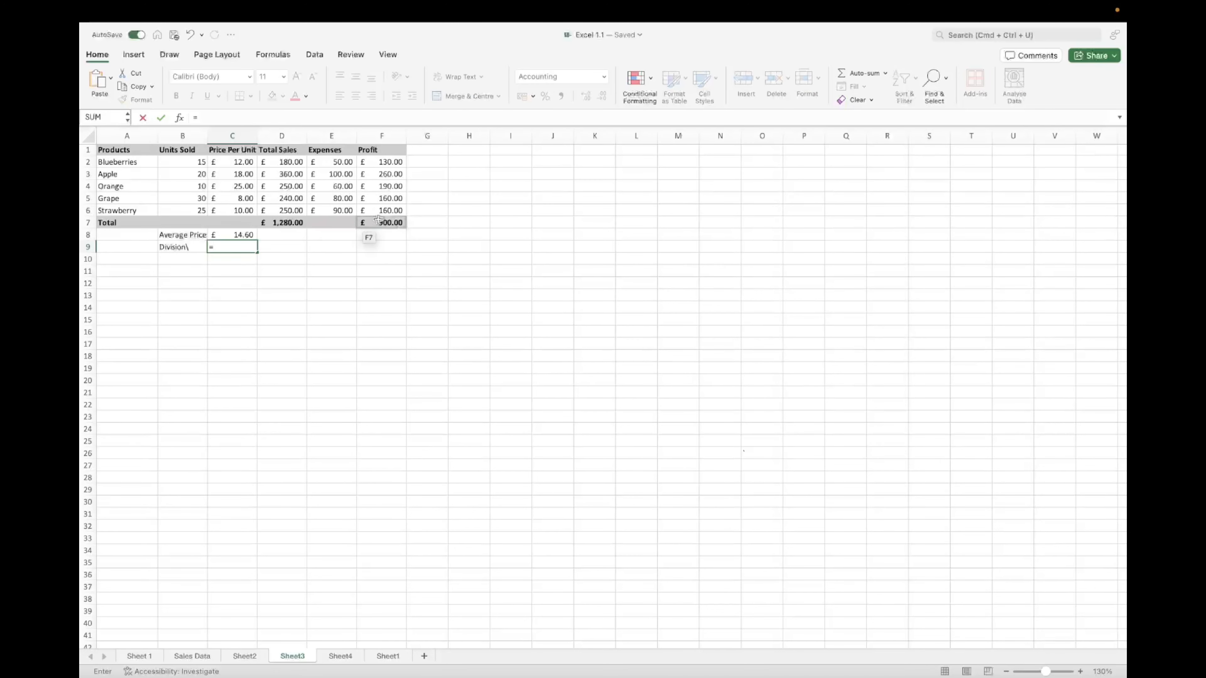
pyautogui.click(378, 221)
pyautogui.write('/5')
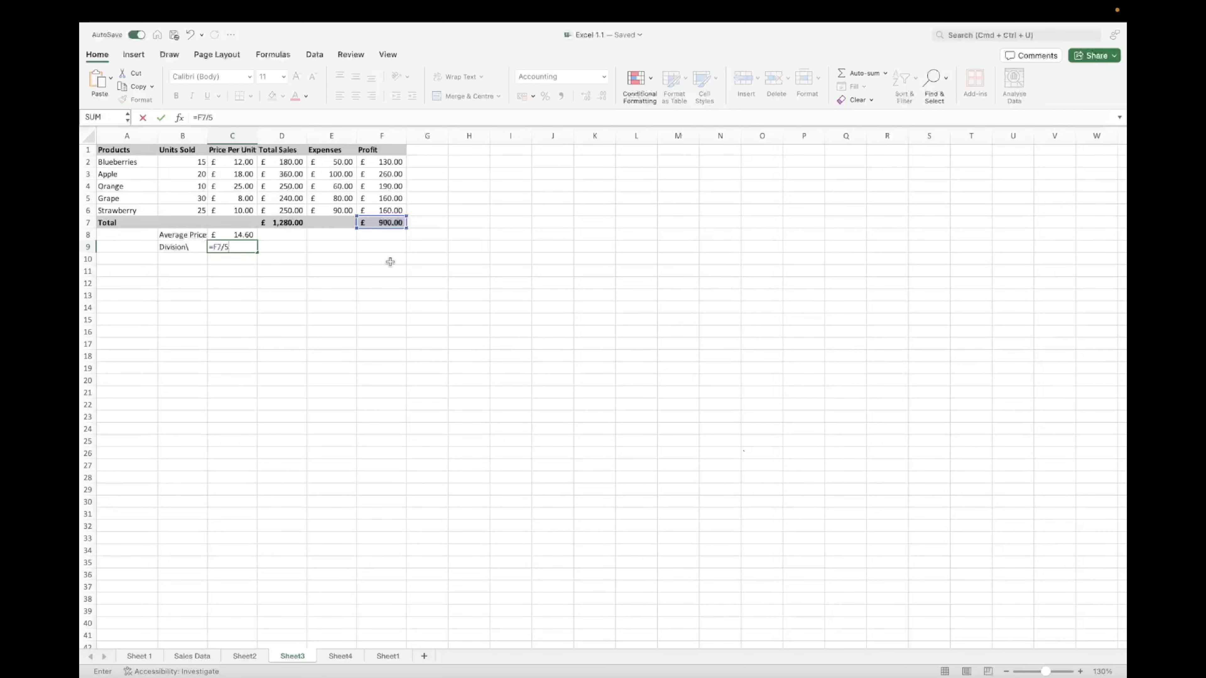
pyautogui.press('Return')
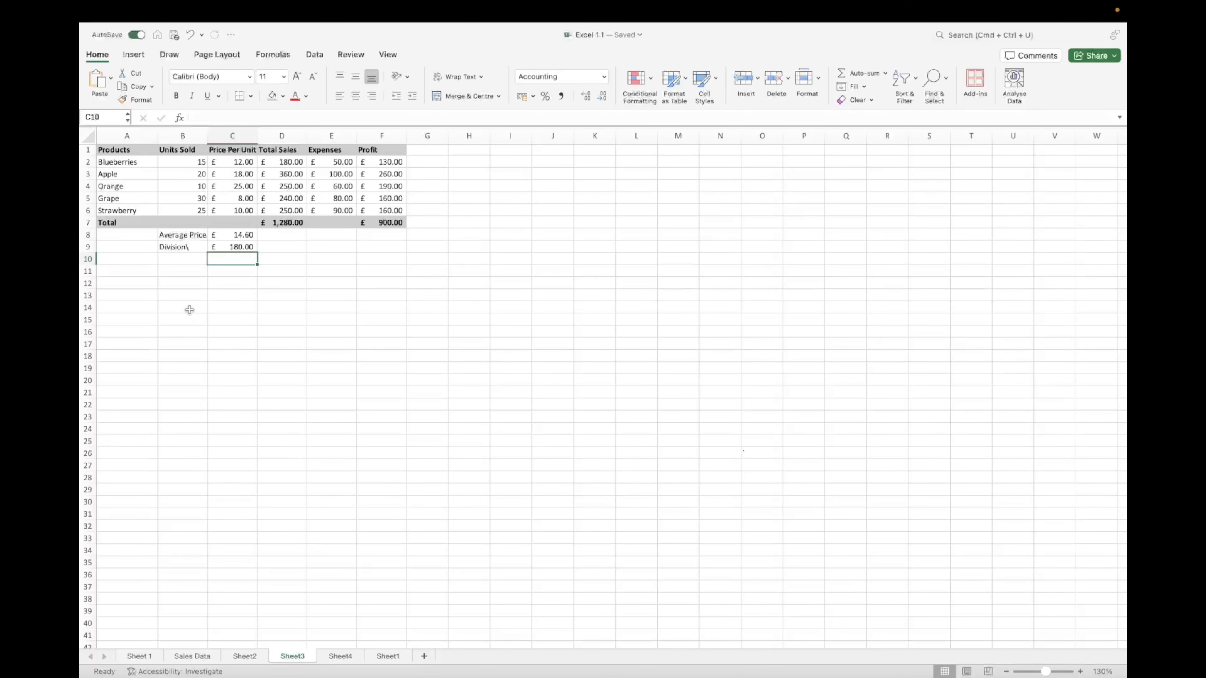
# Remove the stray backslash from the Division label in B9.
pyautogui.press('Up')
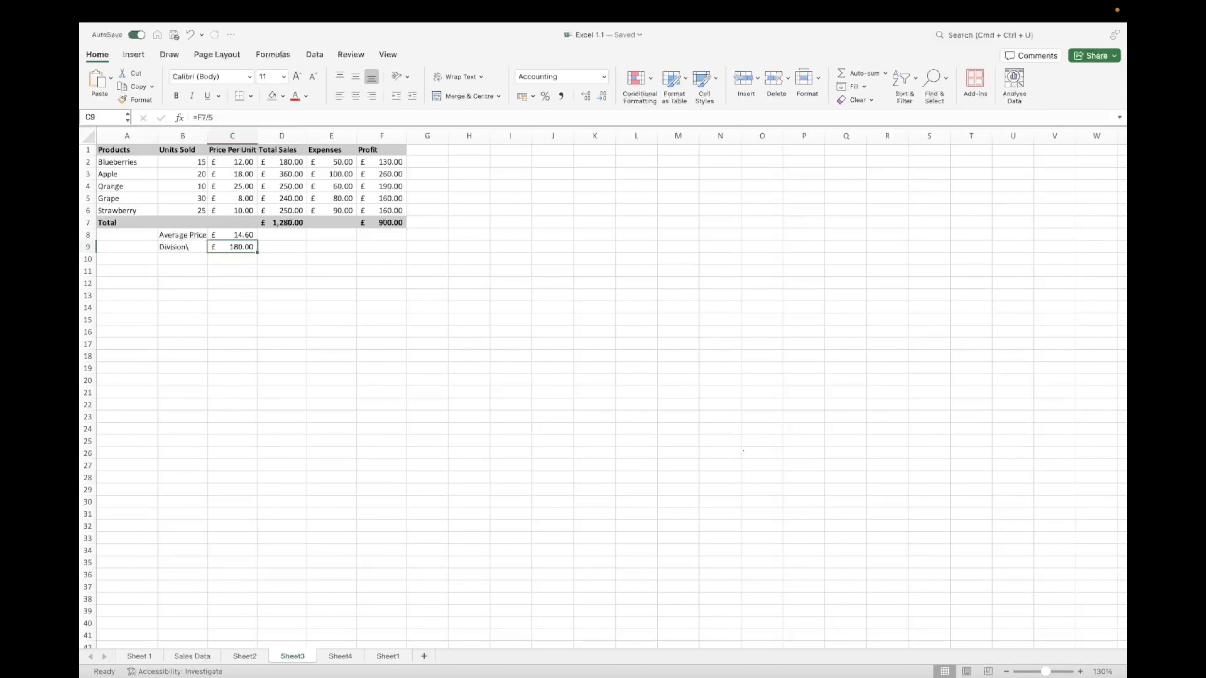
pyautogui.doubleClick(185, 247)
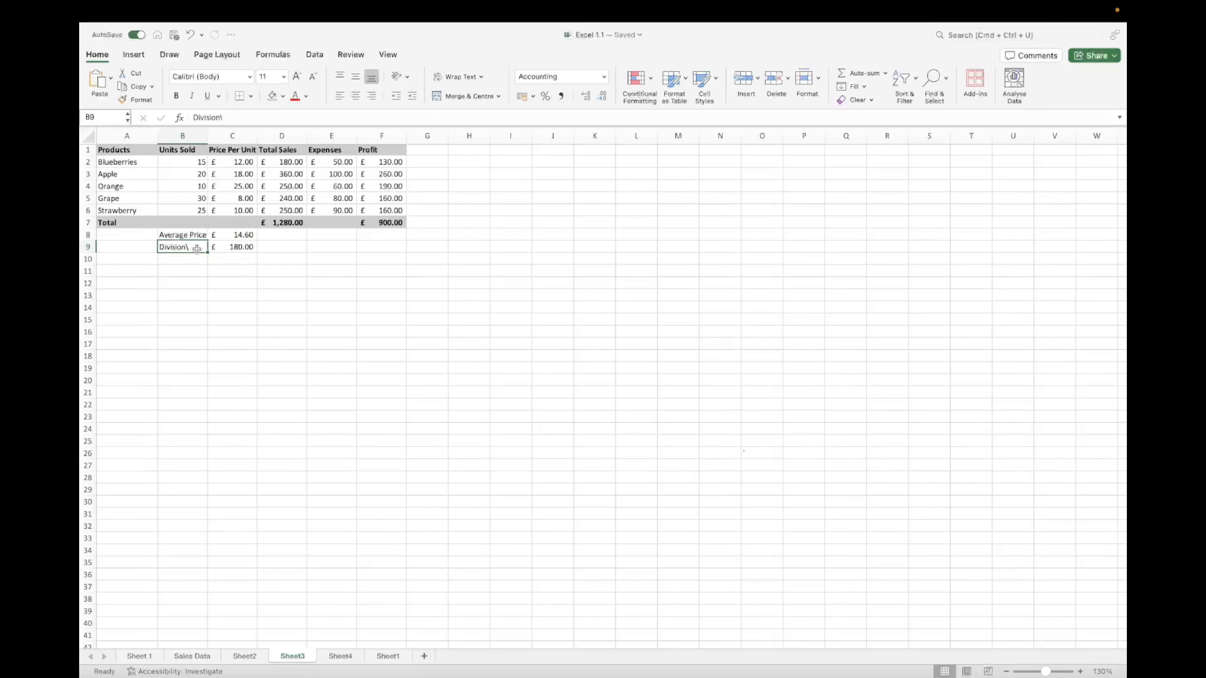
pyautogui.press('Return')
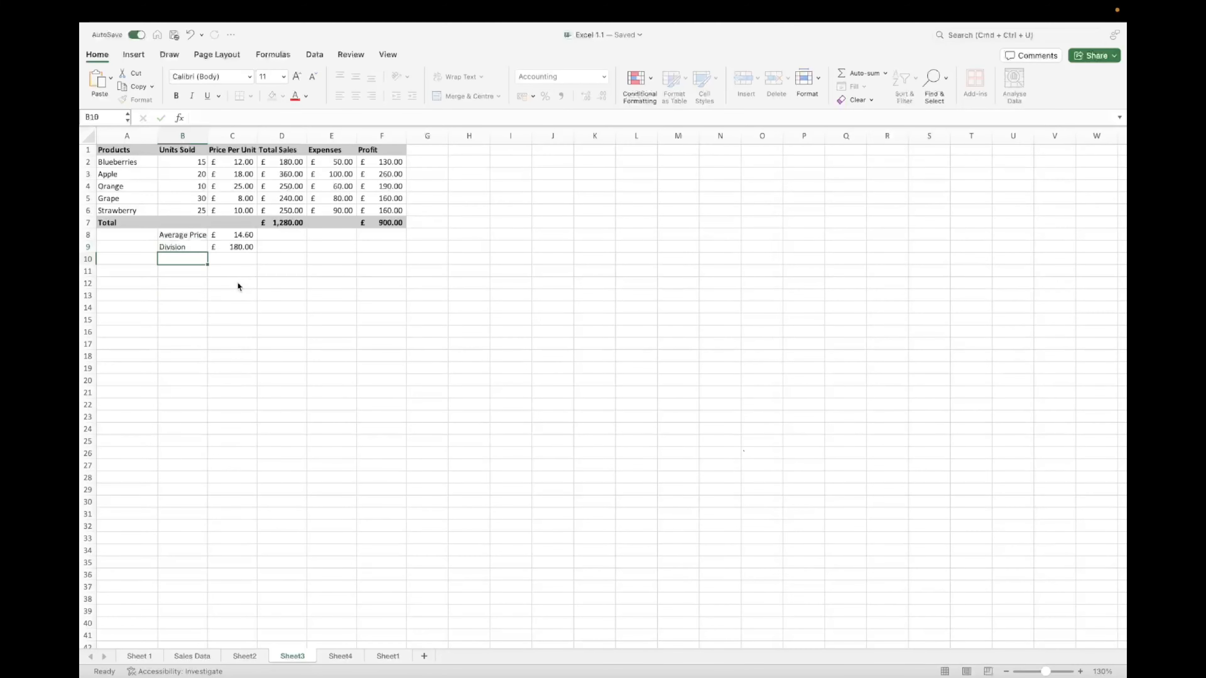
# Add the label Min in B10 and find the lowest price per unit in C10 with =MIN(C2:C6).
pyautogui.write('MIn')
pyautogui.press('Tab')
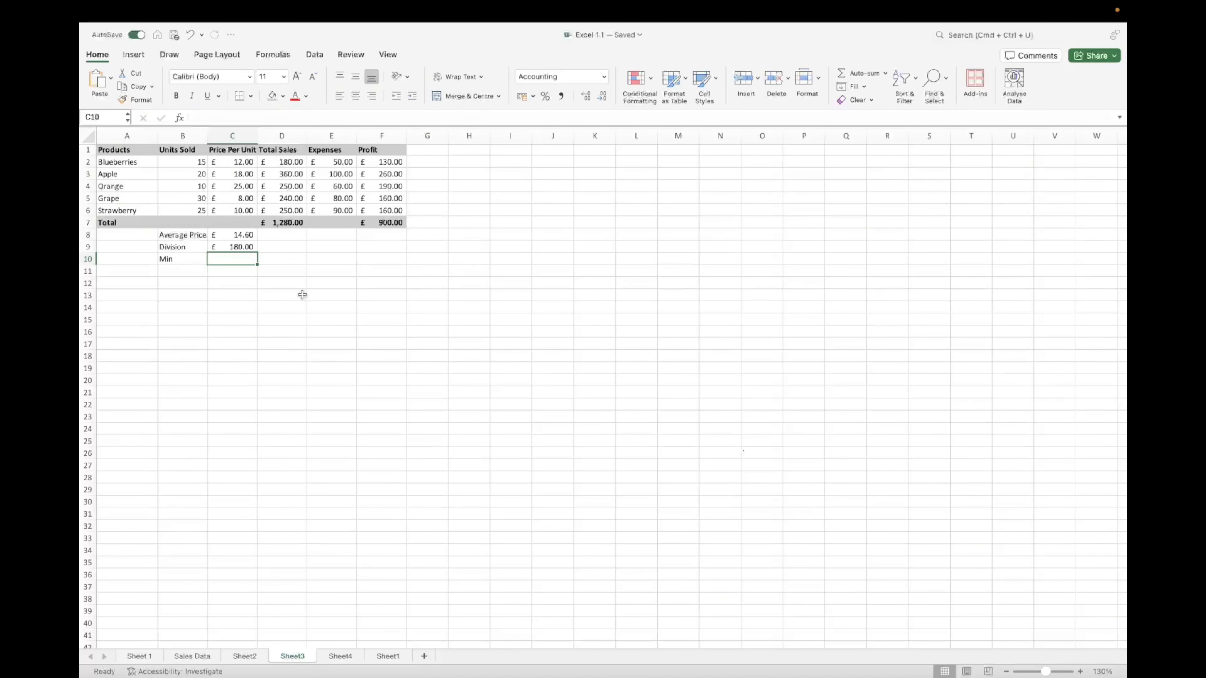
pyautogui.write('=min')
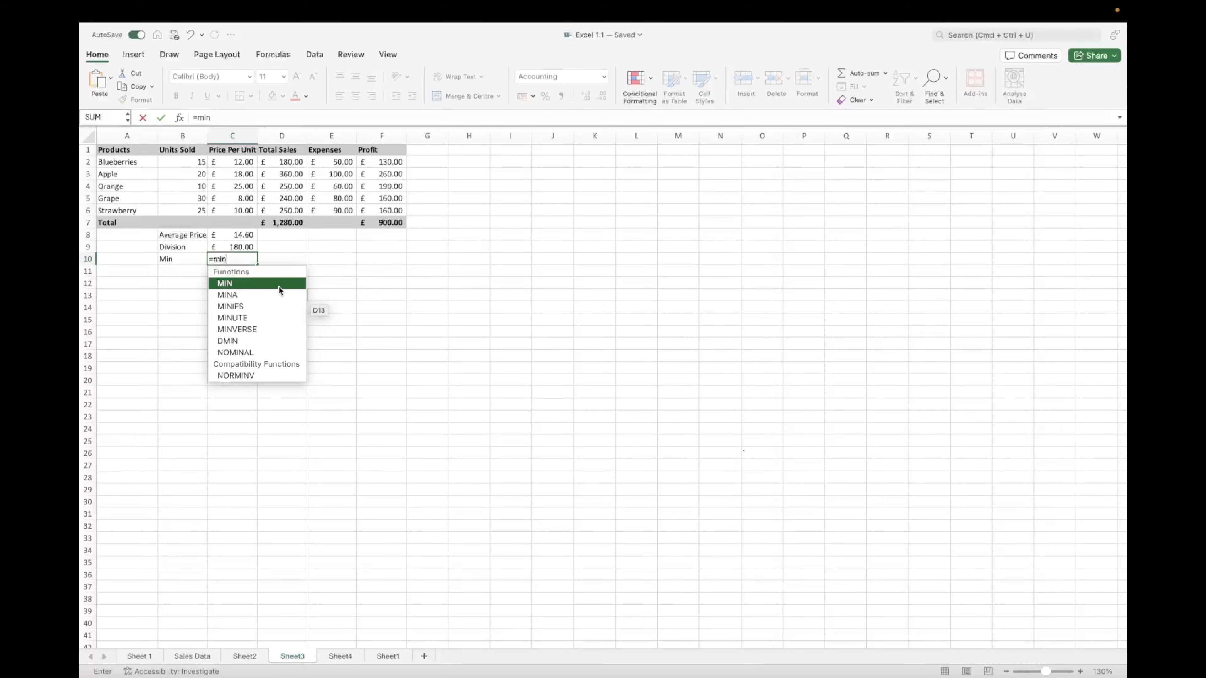
pyautogui.doubleClick(279, 287)
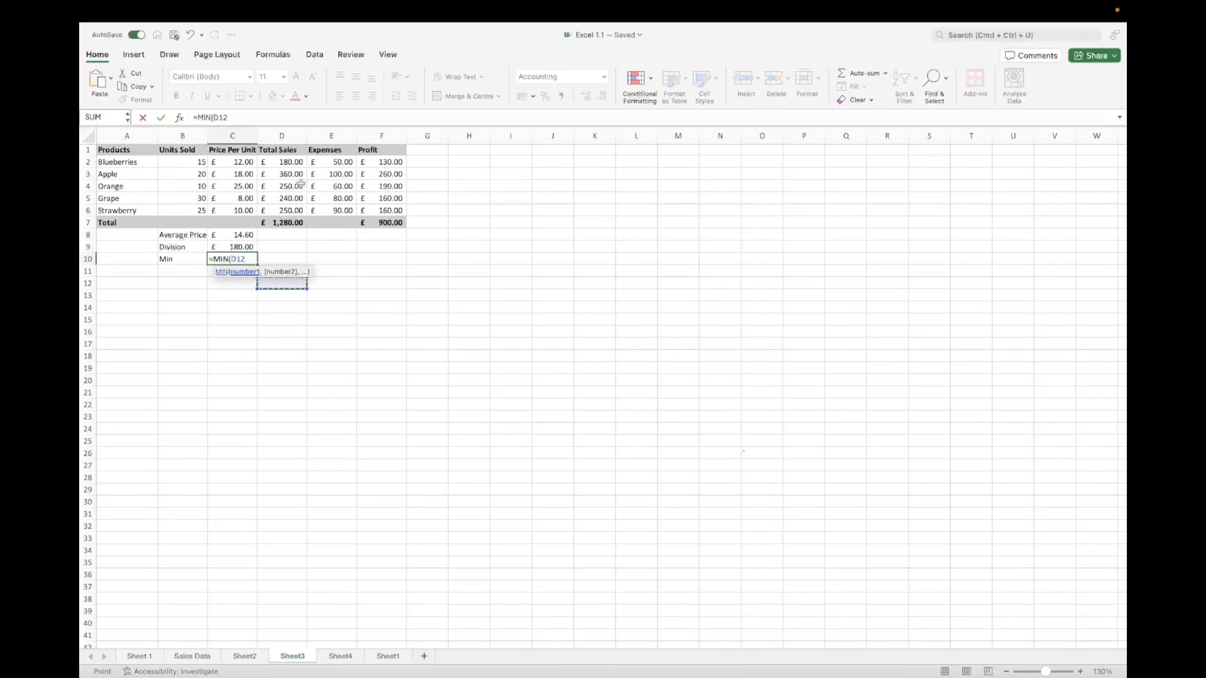
pyautogui.moveTo(233, 162); pyautogui.dragTo(237, 209)
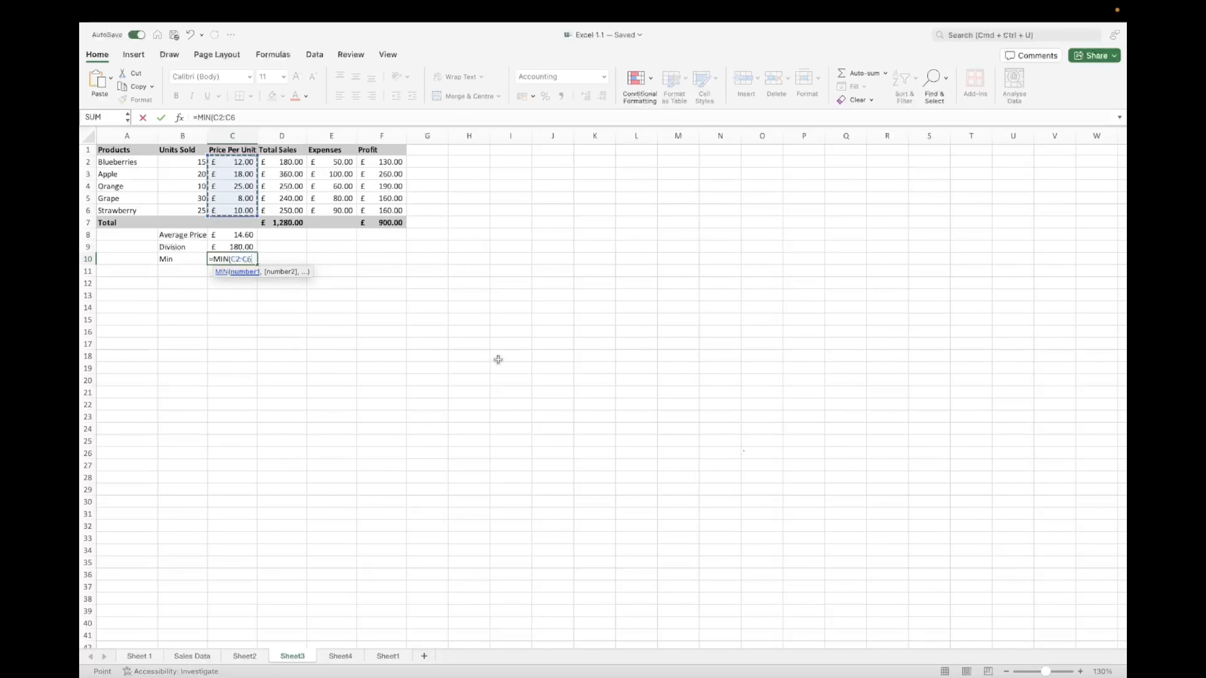
pyautogui.write(')')
pyautogui.press('Return')
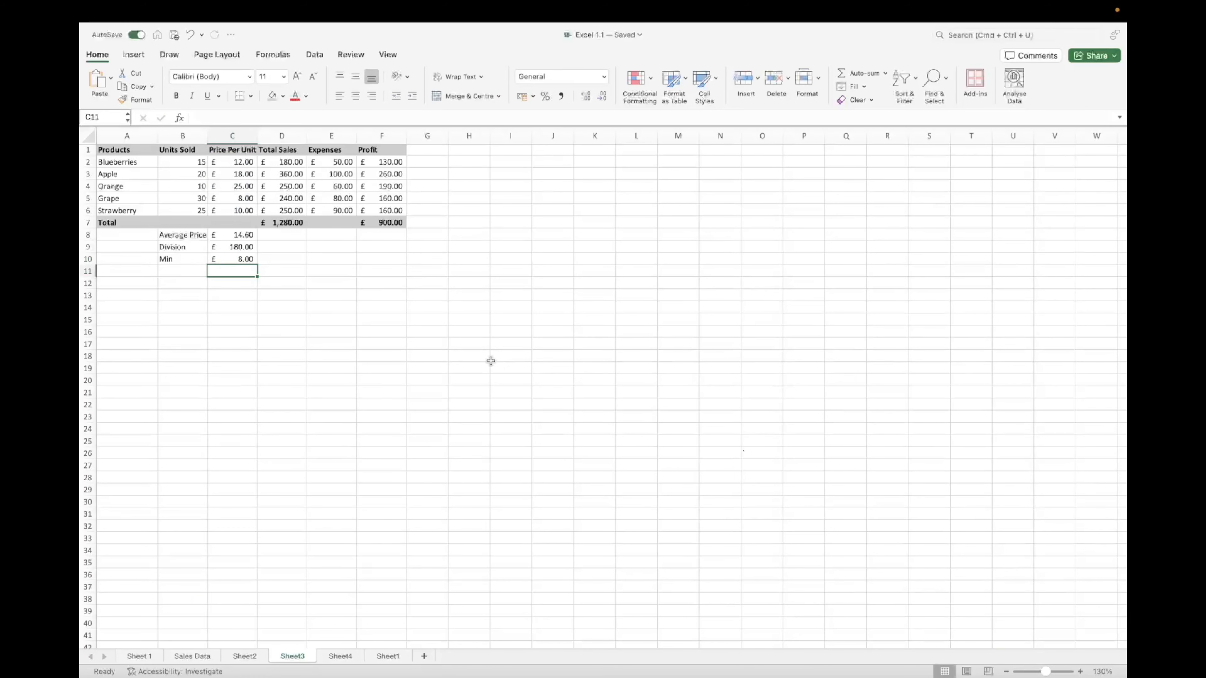
pyautogui.click(126, 198)
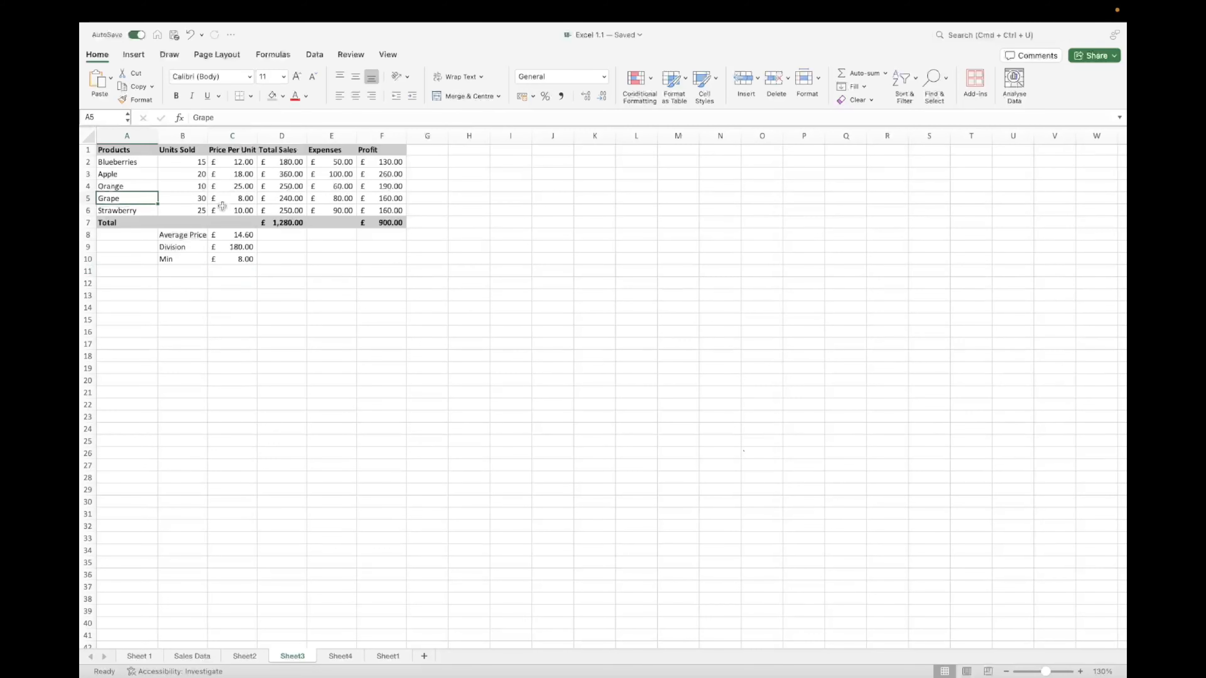
pyautogui.click(240, 199)
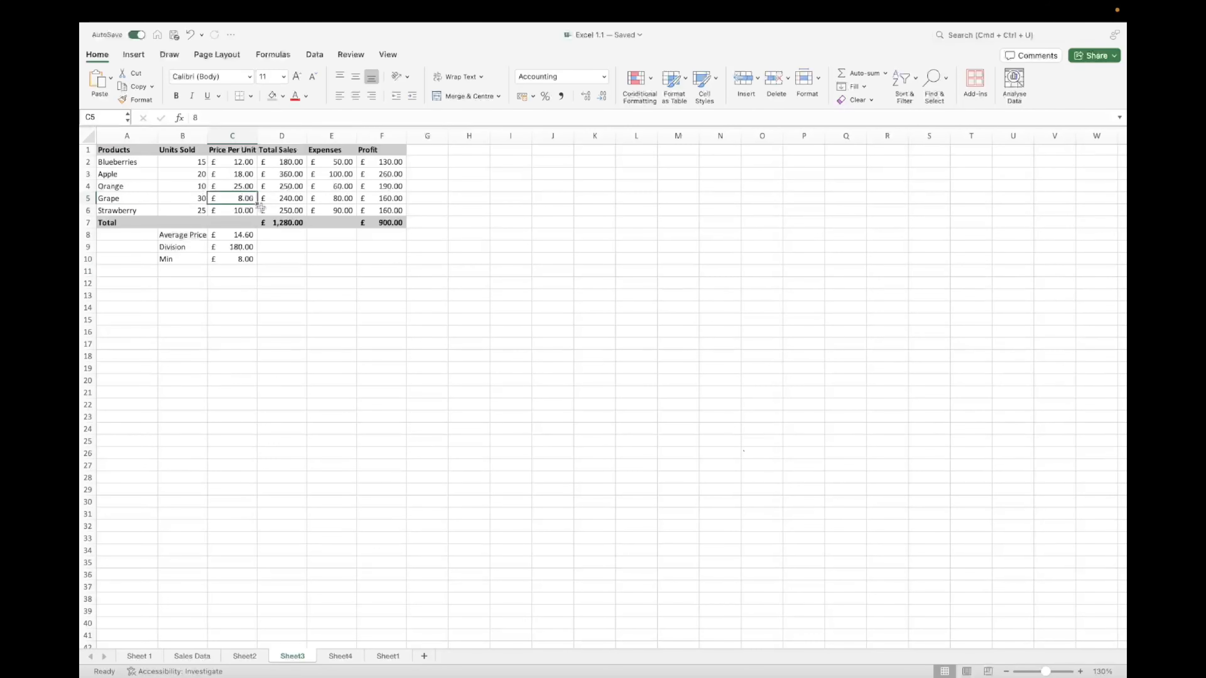
# Add the label Max in B11 and find the highest profit in C11 with =MAX(F2:F6).
pyautogui.click(190, 272)
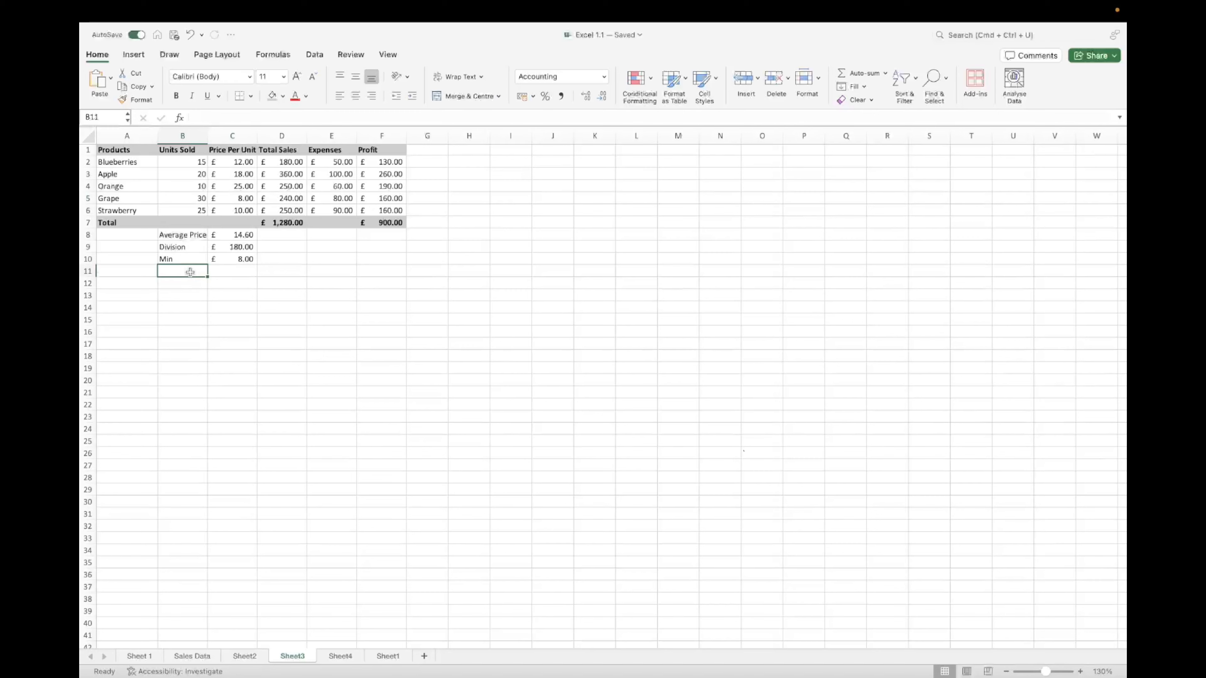
pyautogui.write('Max')
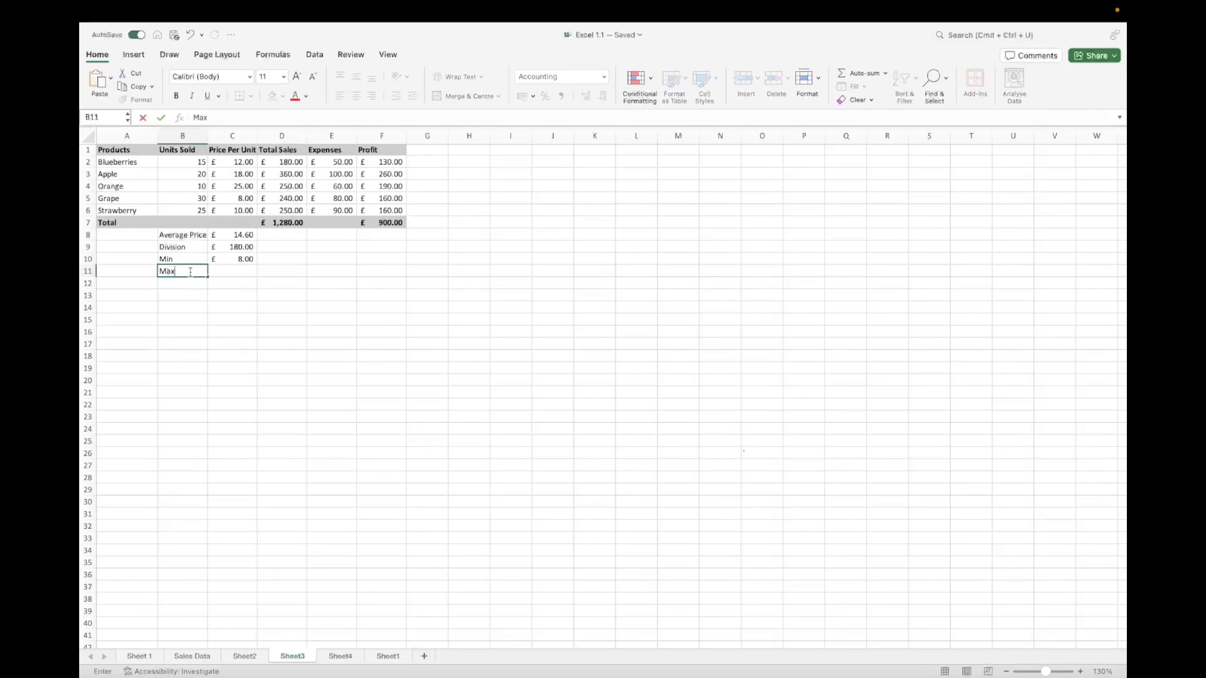
pyautogui.press('Tab')
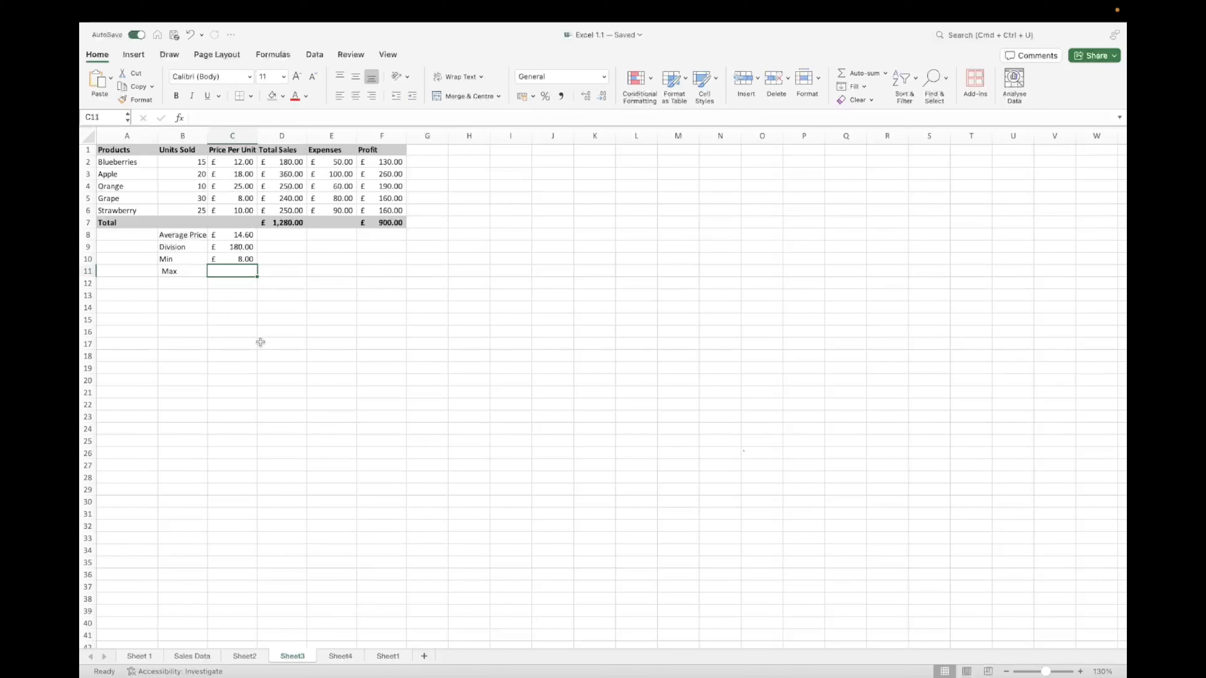
pyautogui.write('=')
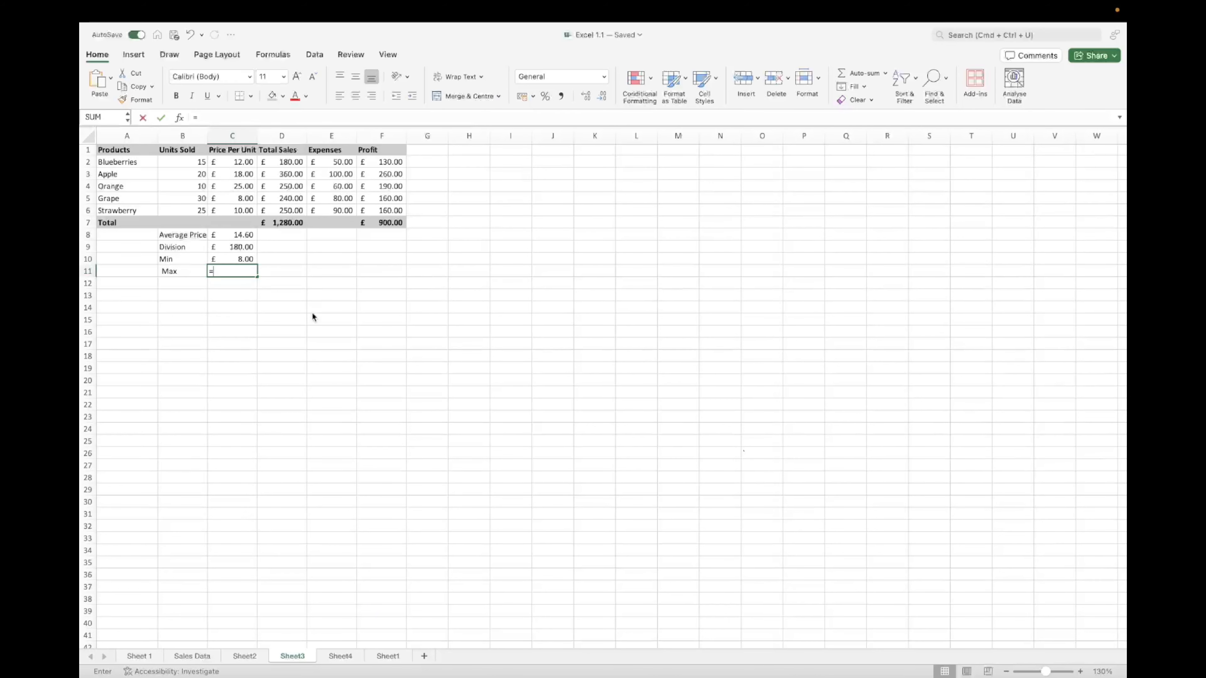
pyautogui.write('MAX(')
pyautogui.press('Down')
pyautogui.press('Down')
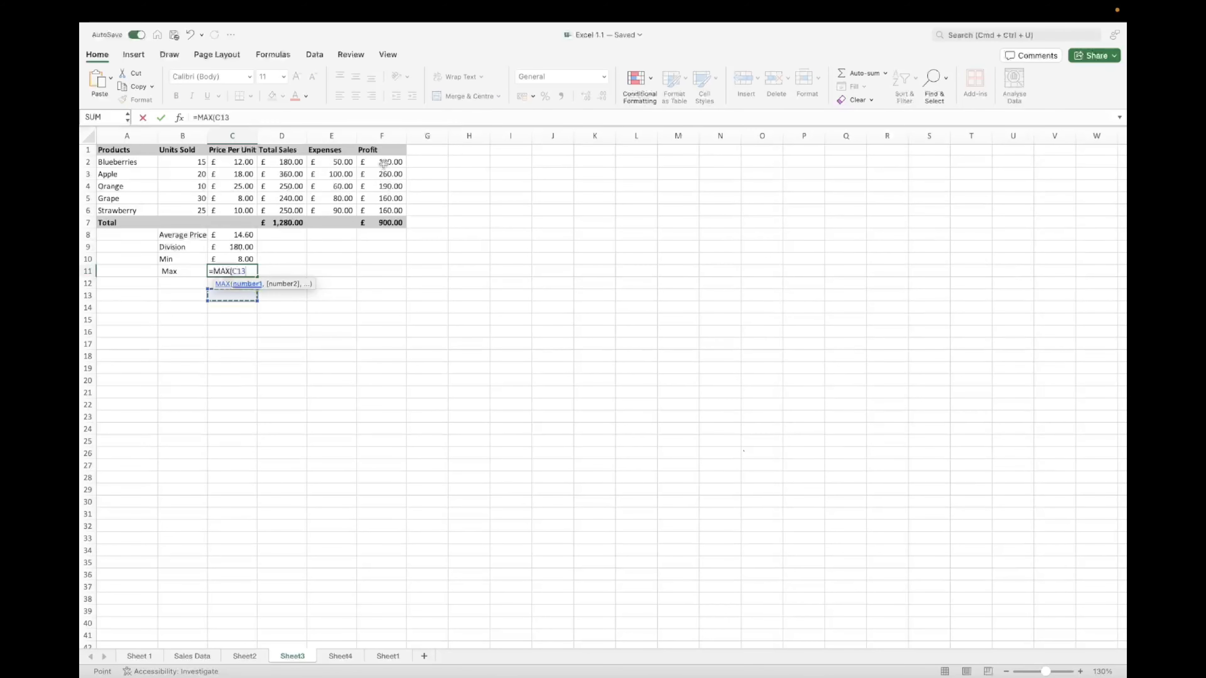
pyautogui.moveTo(384, 164); pyautogui.dragTo(390, 209)
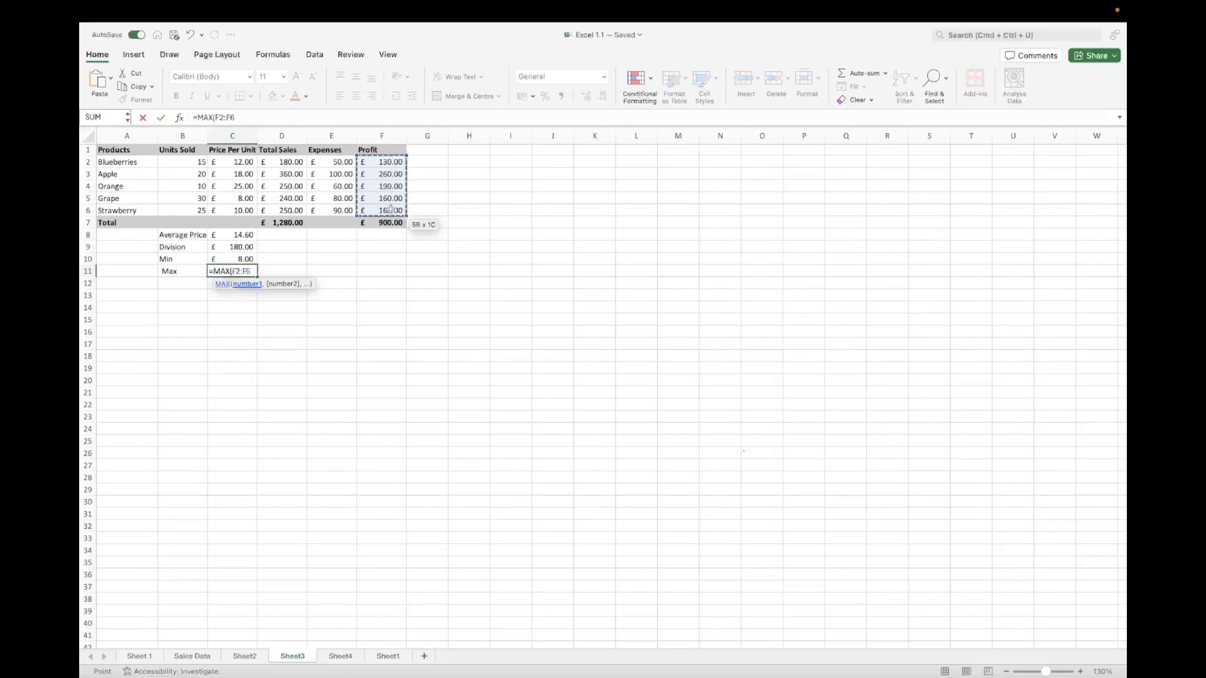
pyautogui.write(')')
pyautogui.press('Return')
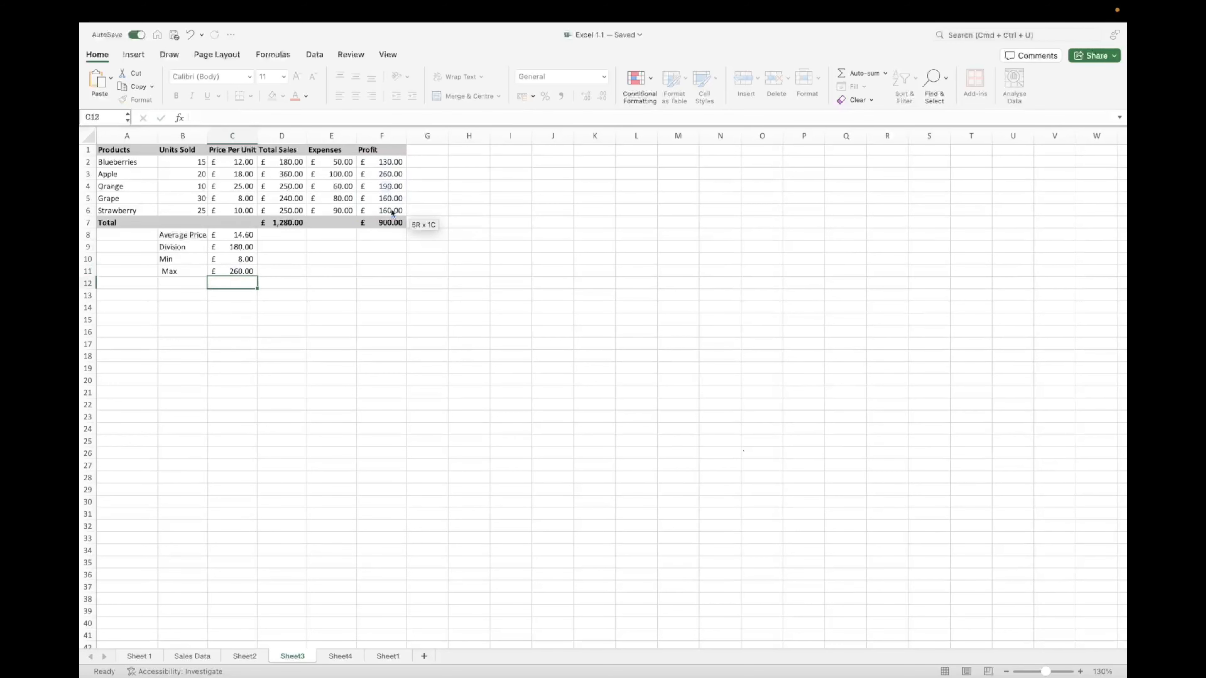
# Remove the leading space from the Max label in B11.
pyautogui.click(389, 173)
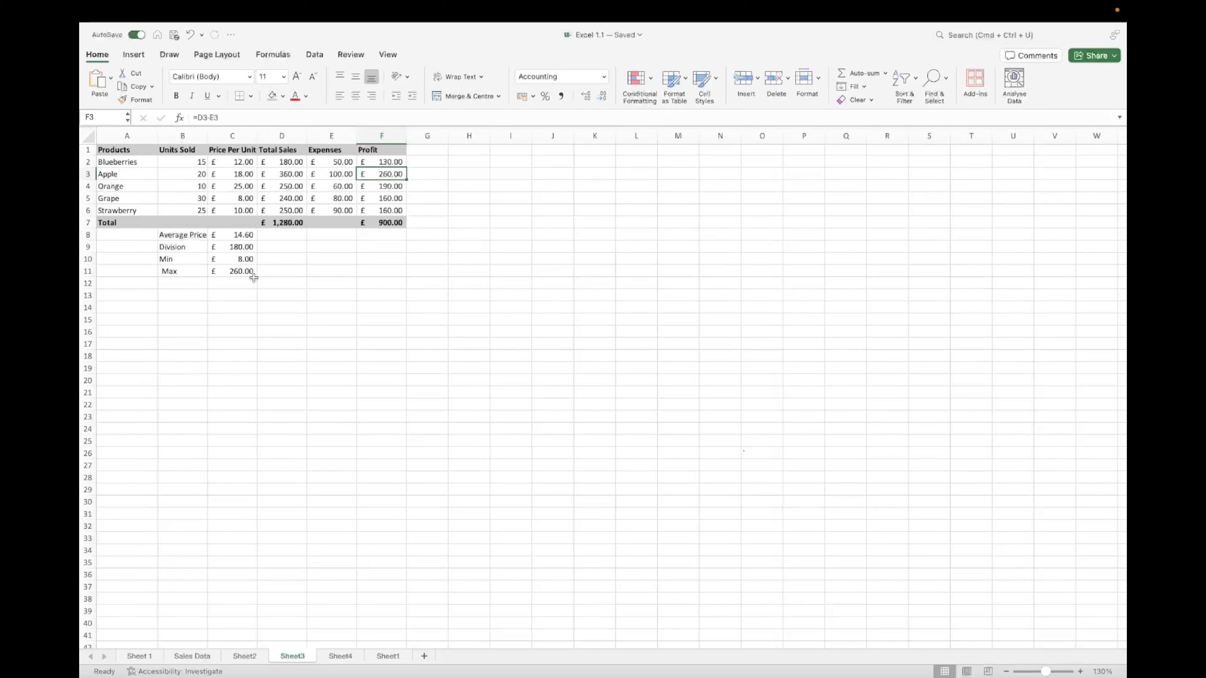
pyautogui.click(231, 267)
pyautogui.doubleClick(166, 271)
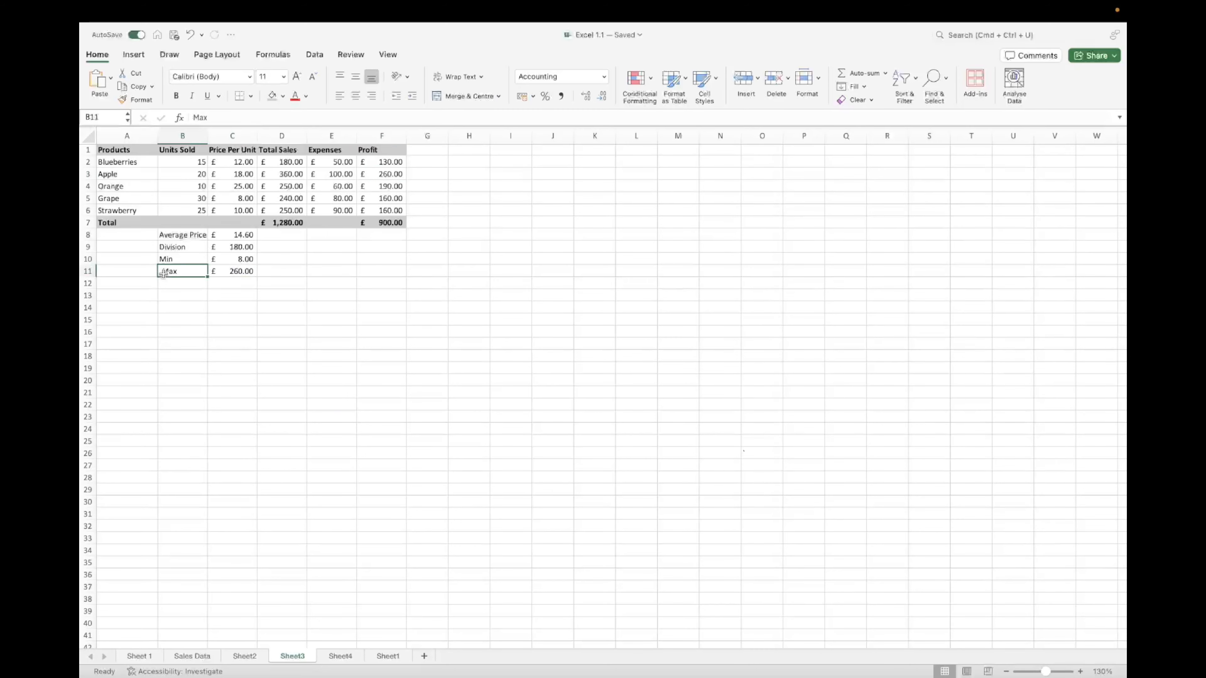
pyautogui.click(510, 258)
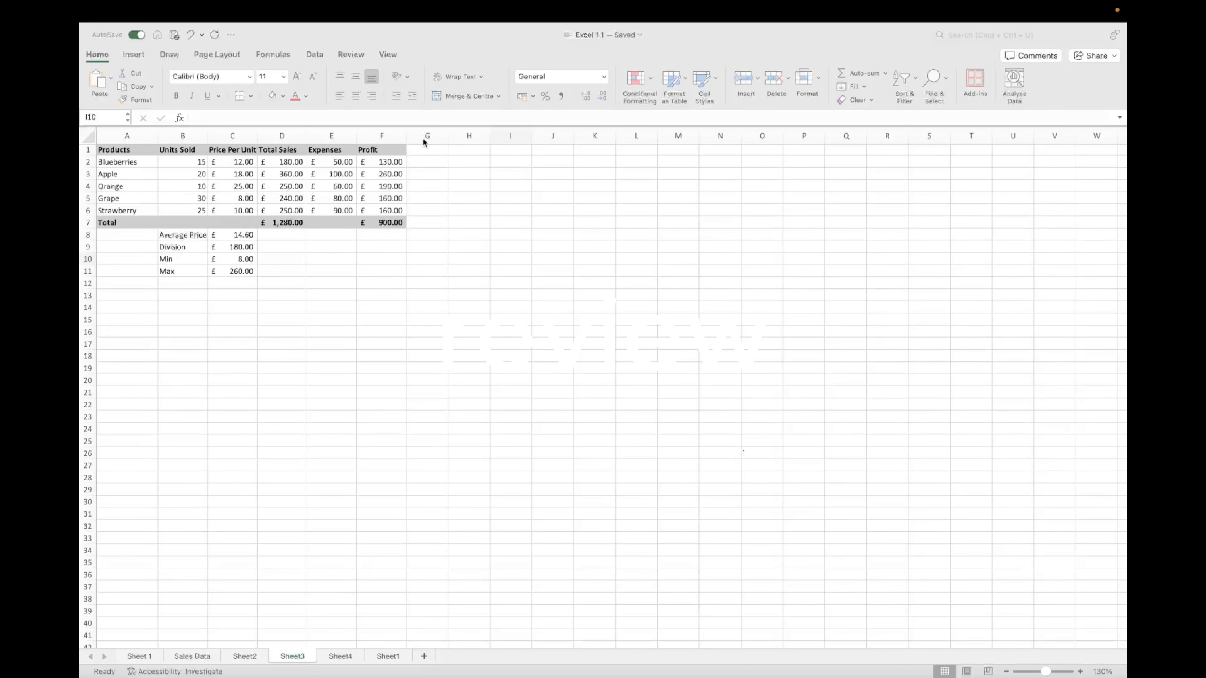
# Add a Percentage column header in G1, beside the Profit header.
pyautogui.click(425, 149)
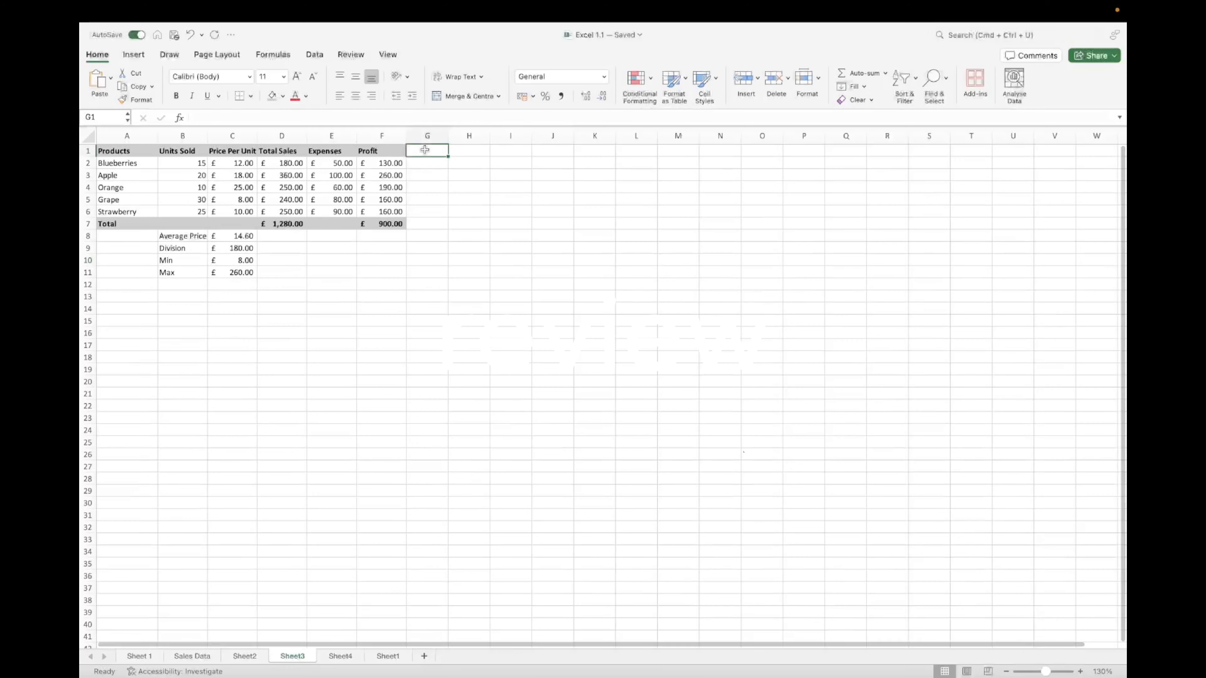
pyautogui.write('Percentage')
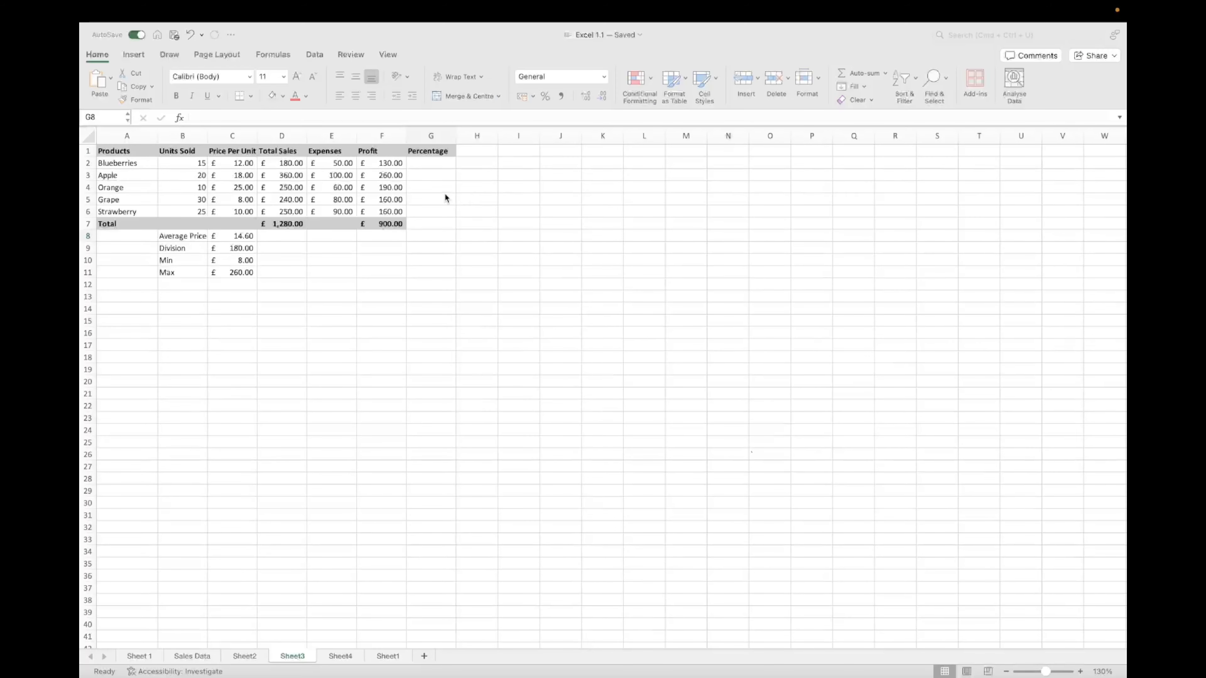
pyautogui.click(385, 166)
pyautogui.click(380, 165)
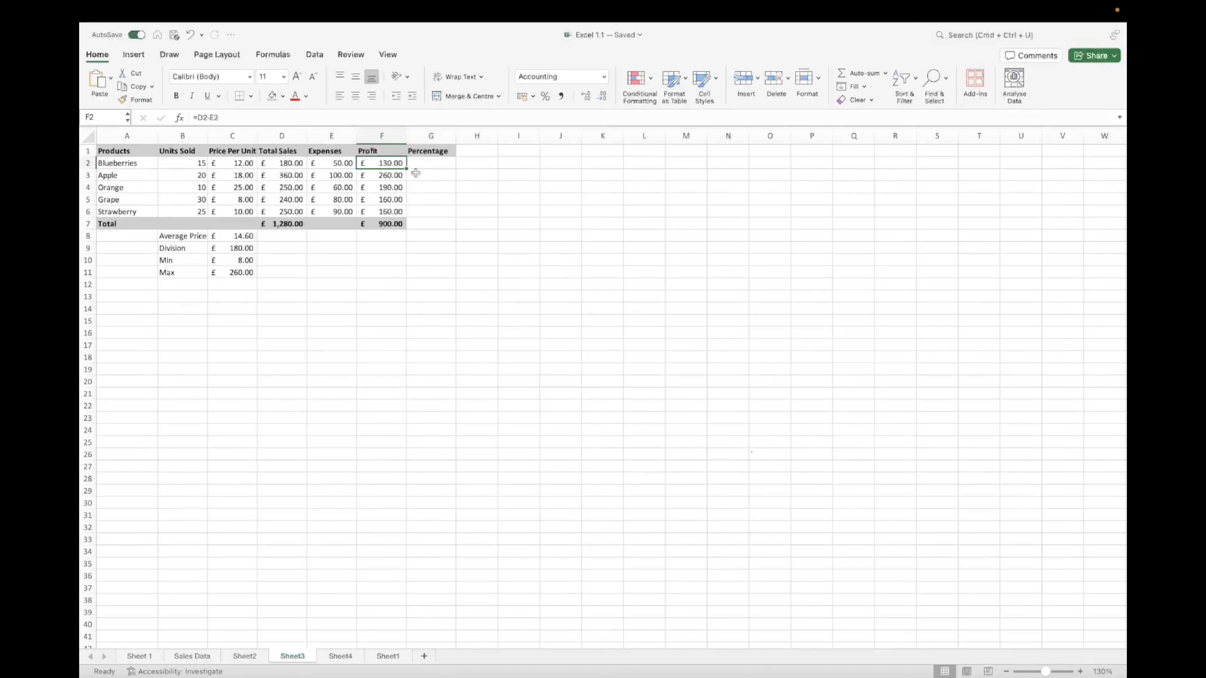
# Calculate the Blueberries share of total profit in G2 with =F2/F7 and format it as a percentage.
pyautogui.click(426, 165)
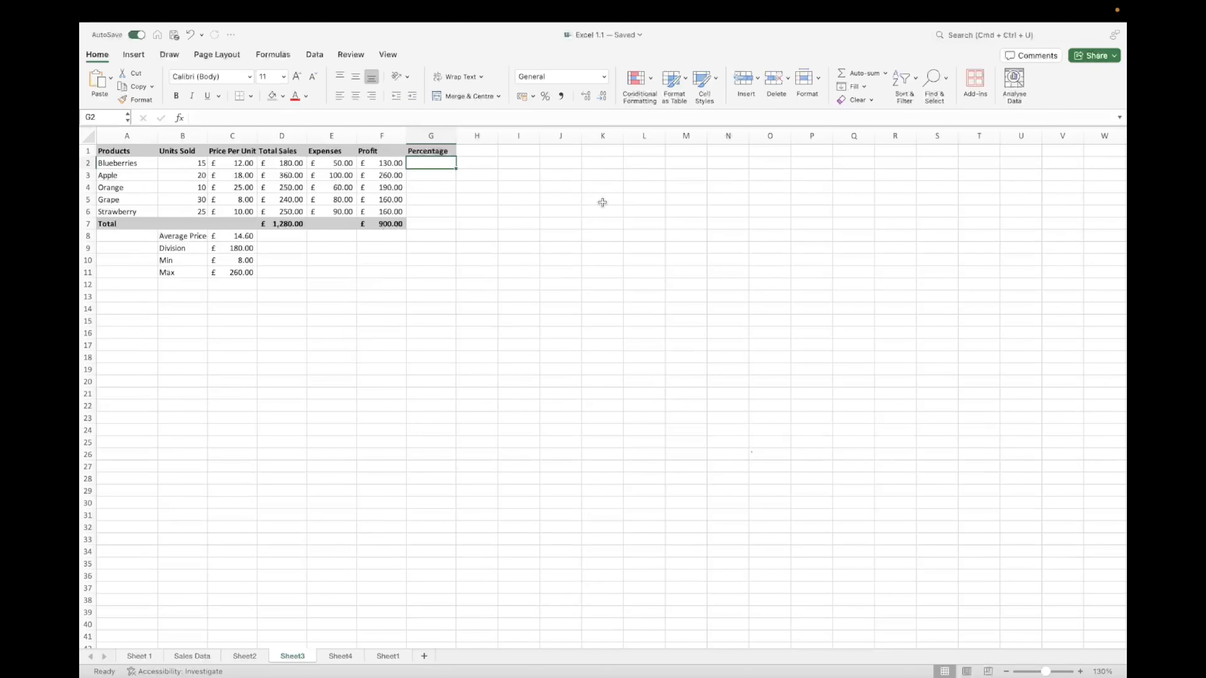
pyautogui.write('=')
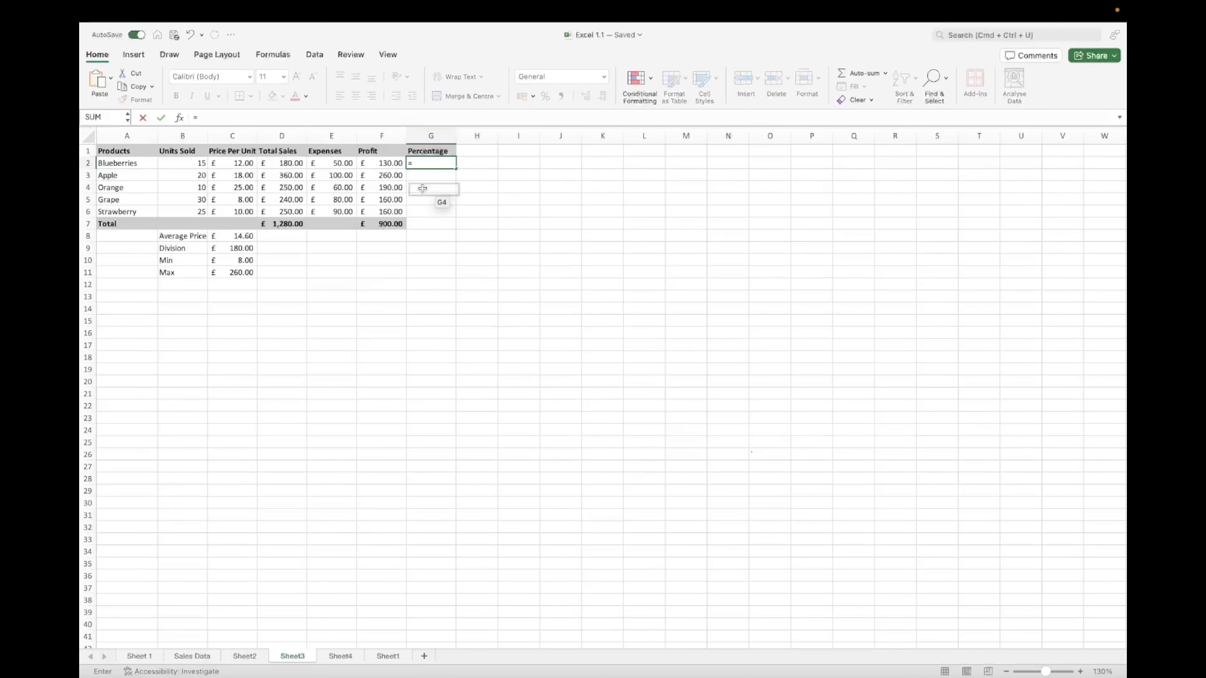
pyautogui.click(394, 164)
pyautogui.write('/')
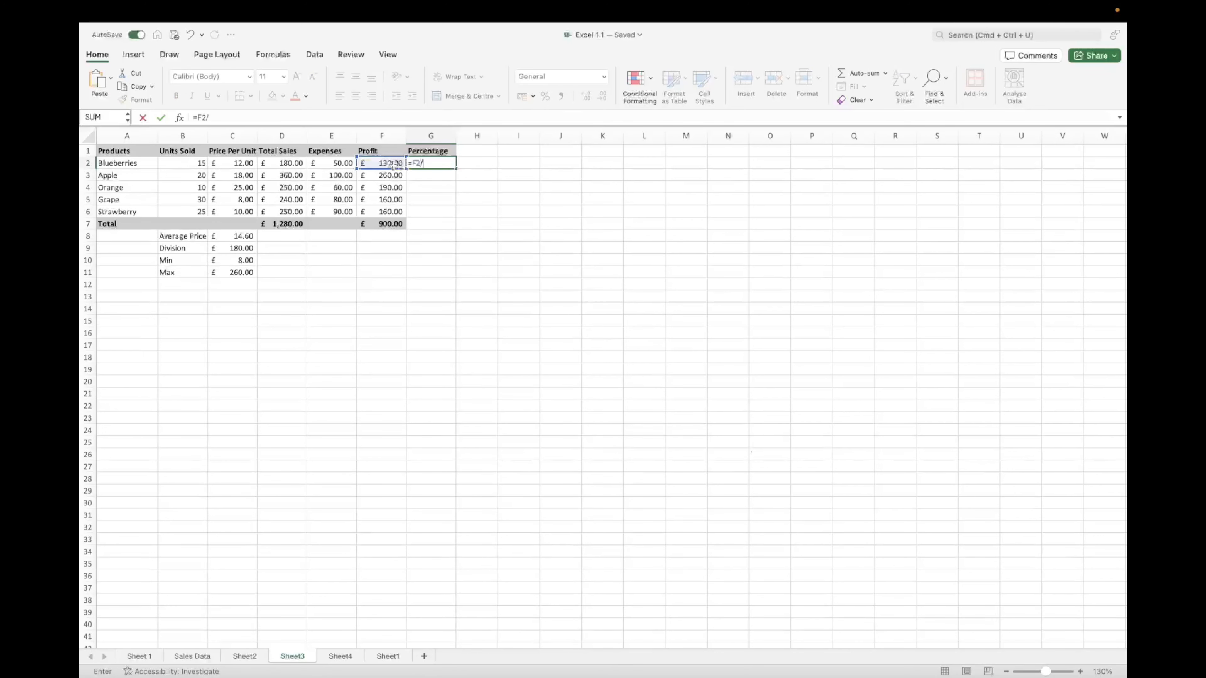
pyautogui.click(393, 225)
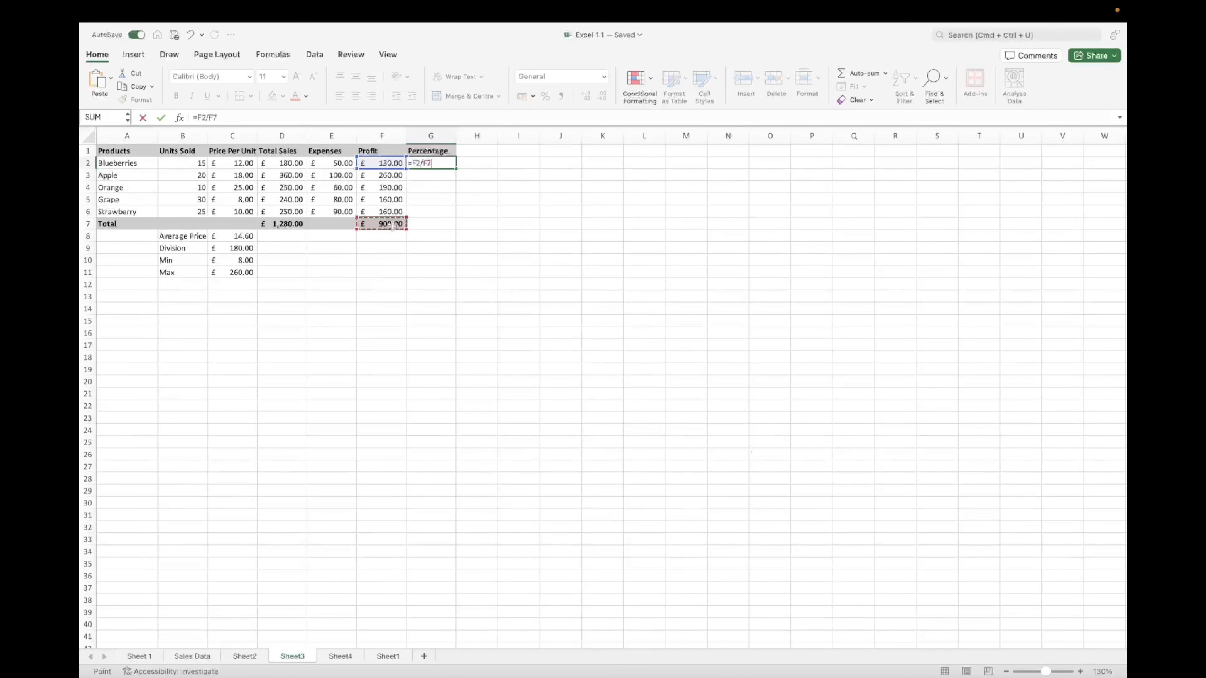
pyautogui.press('Return')
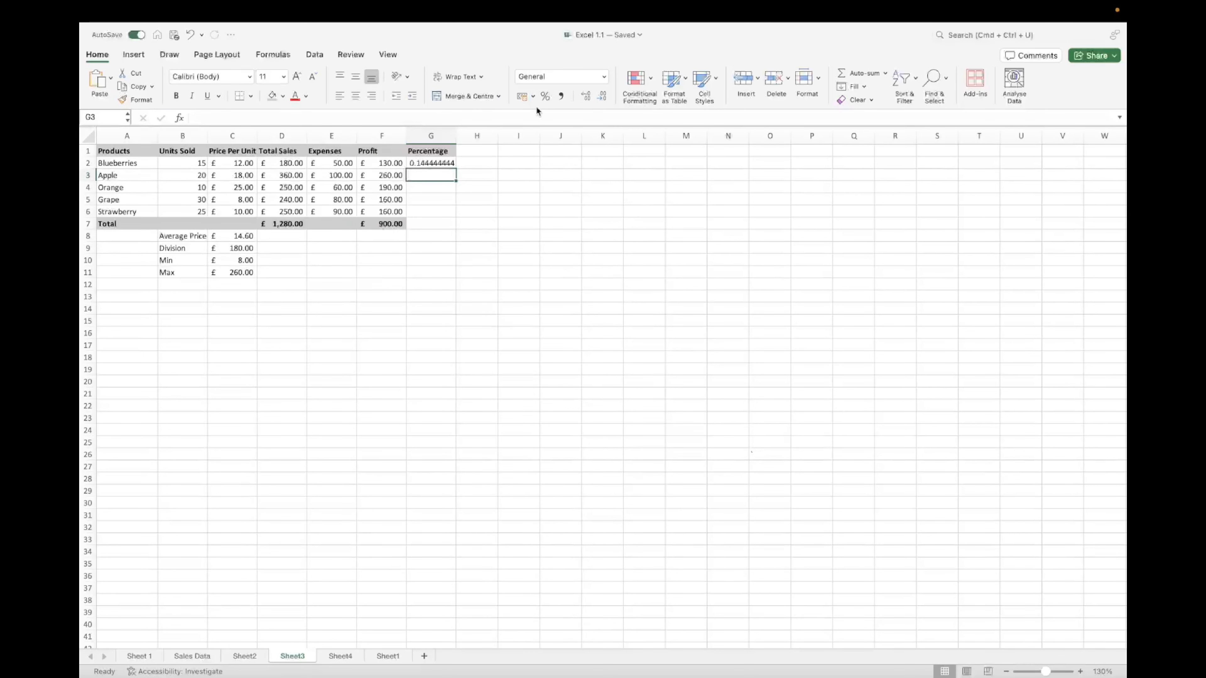
pyautogui.press('Up')
pyautogui.click(543, 100)
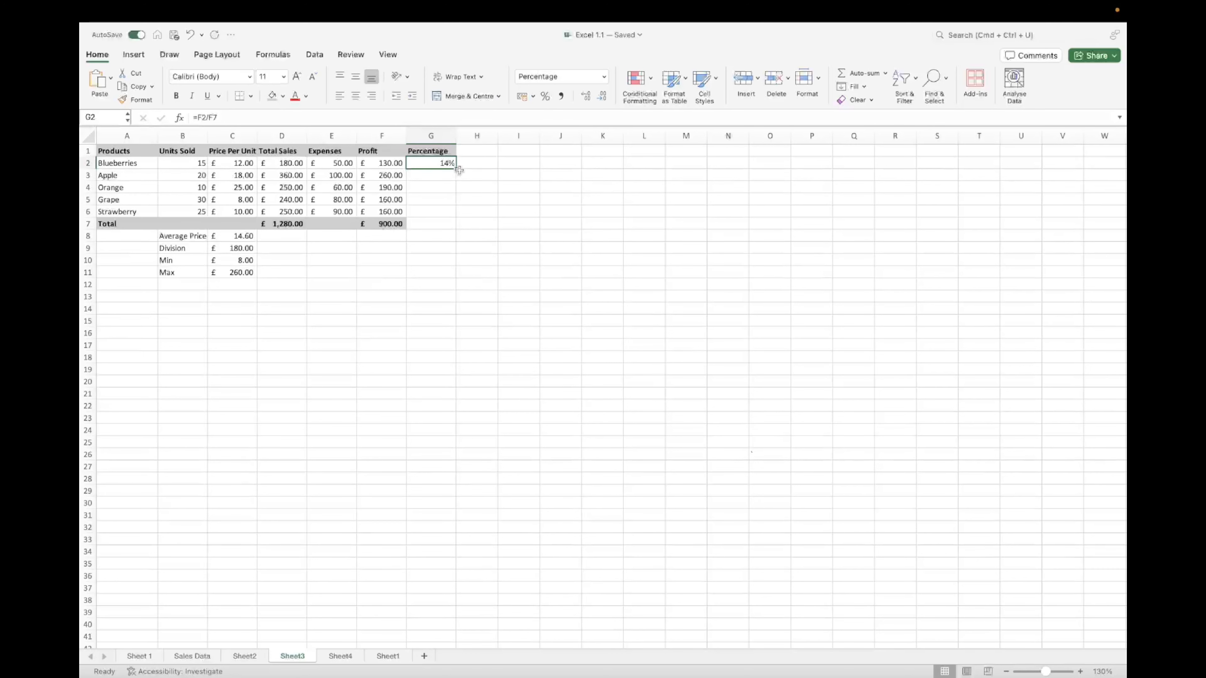
# Try to fill the G2 percentage formula down to G6 with its relative references.
pyautogui.moveTo(456, 169); pyautogui.dragTo(456, 169)
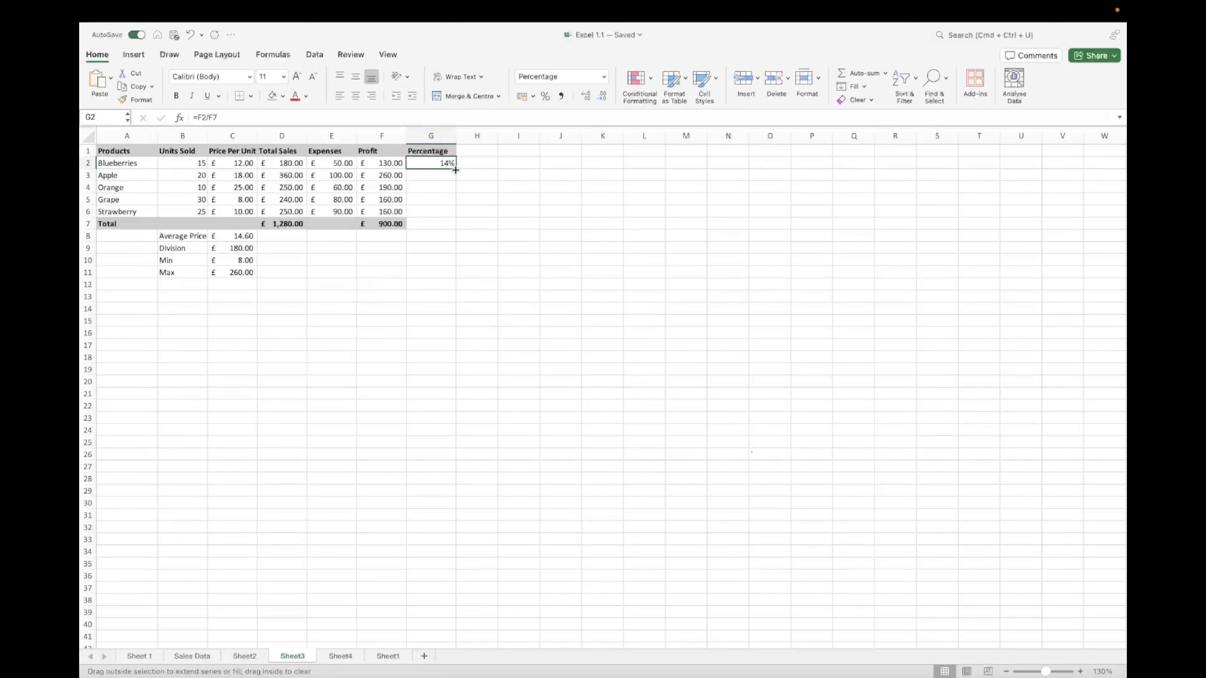
pyautogui.moveTo(456, 170); pyautogui.dragTo(456, 217)
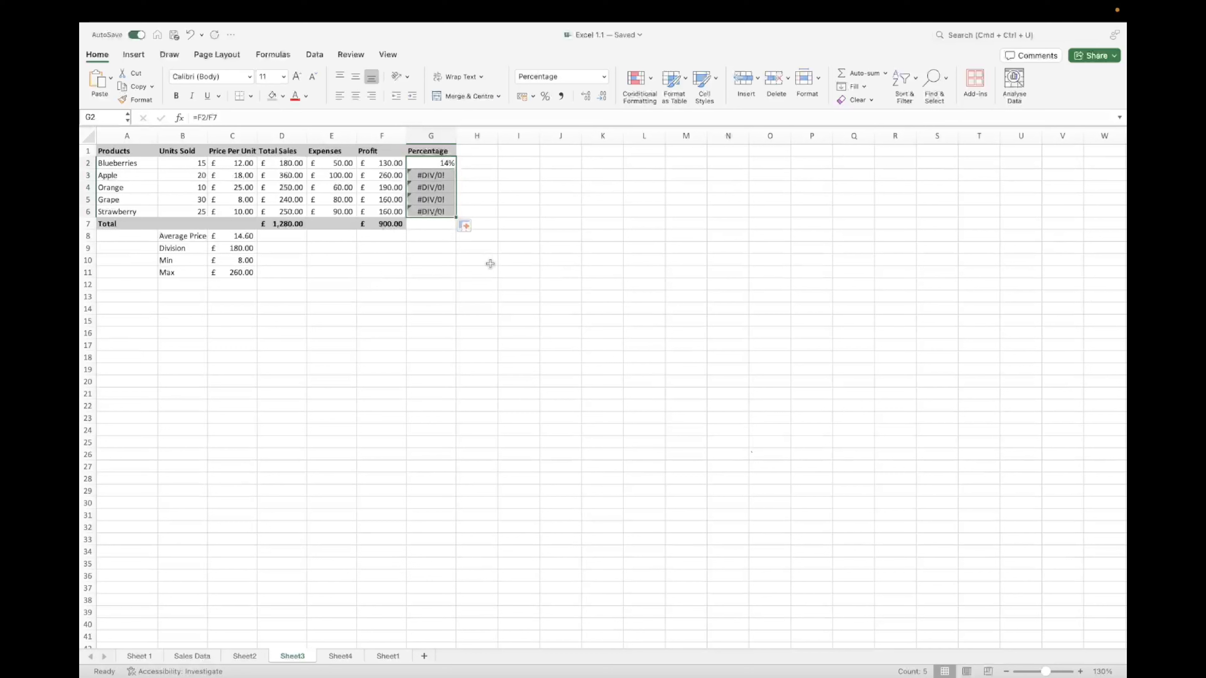
# Examine which cells the copied percentage formulas in G2:G5 refer to, along with the profit cells F2:F5.
pyautogui.click(441, 178)
pyautogui.click(439, 164)
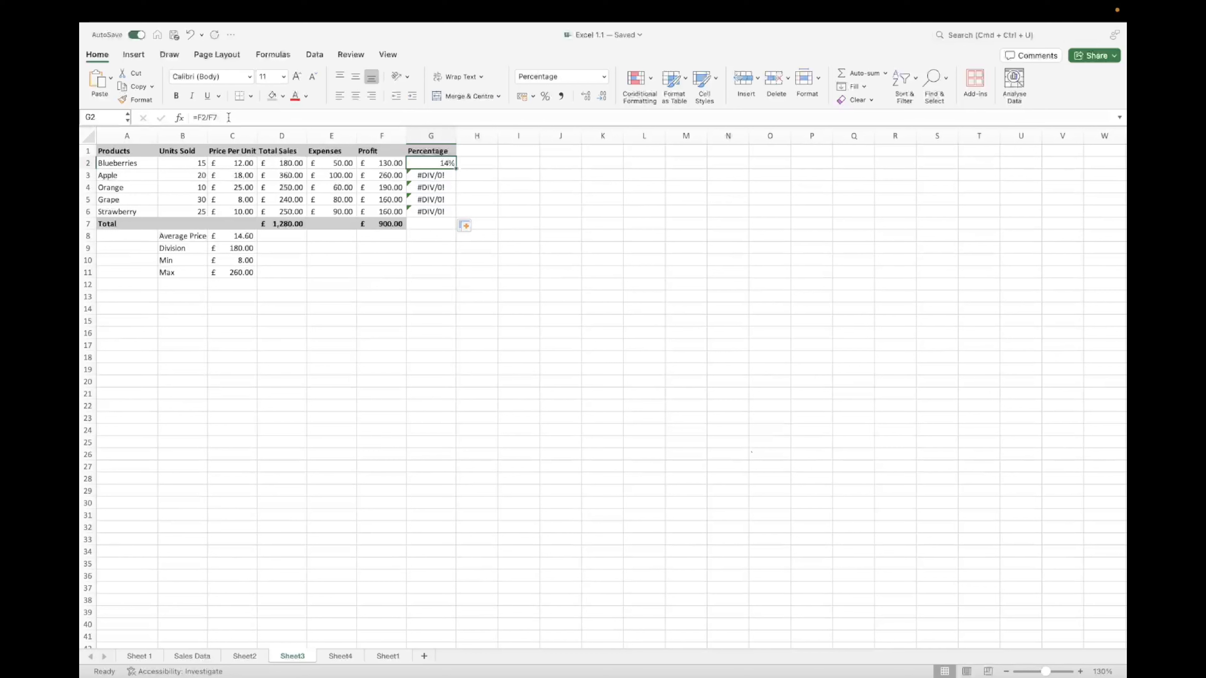
pyautogui.press('Down')
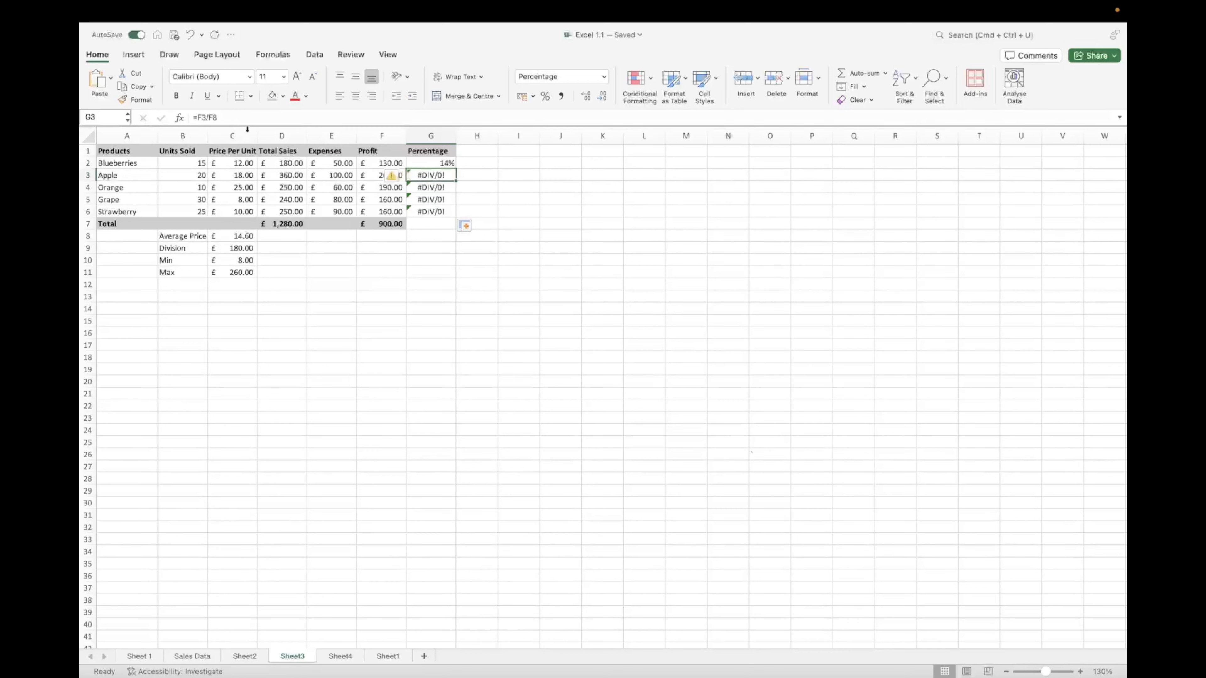
pyautogui.press('Down')
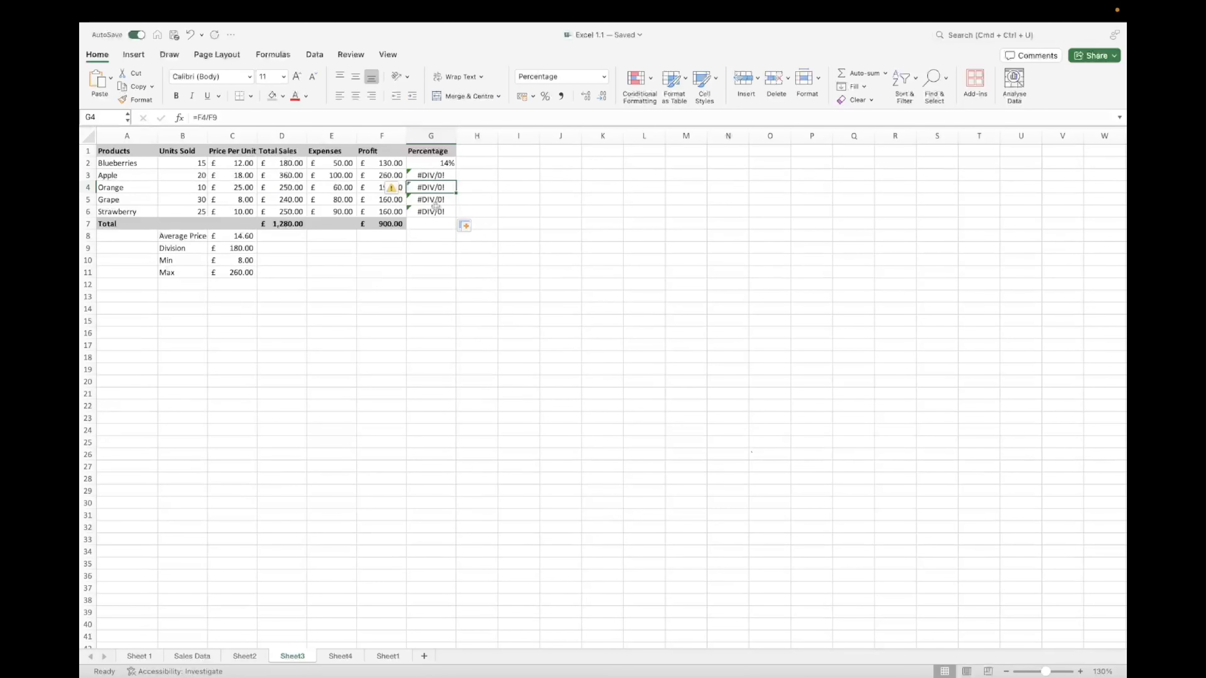
pyautogui.click(436, 206)
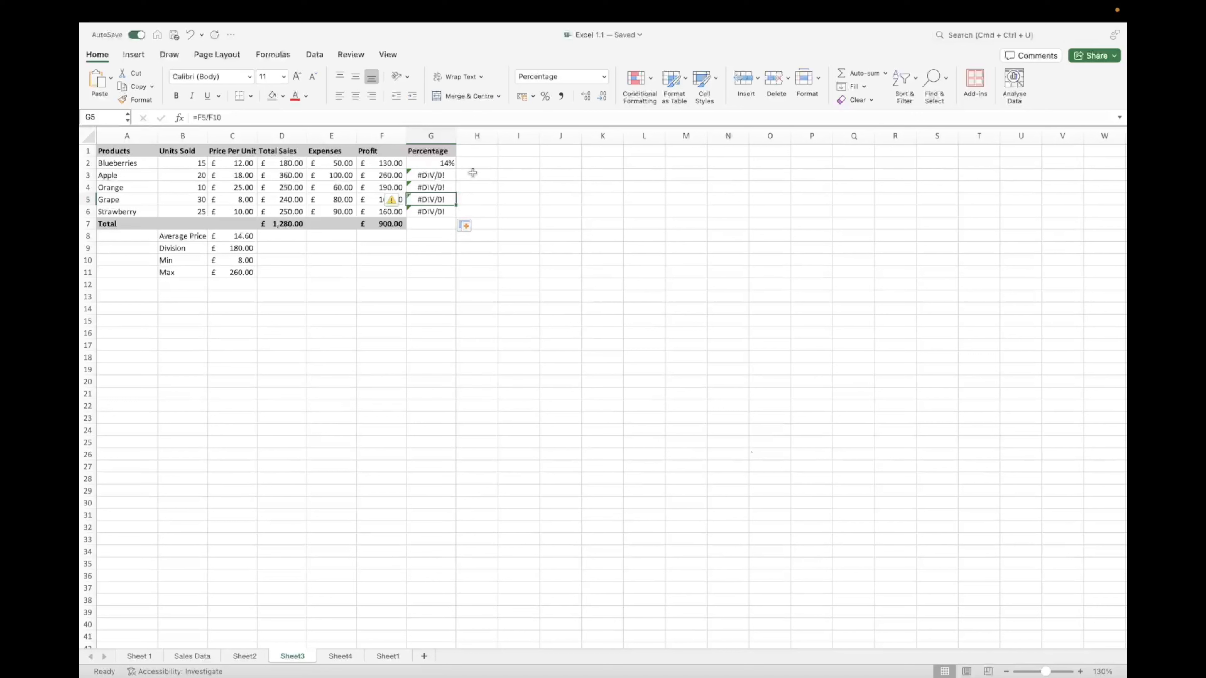
pyautogui.click(397, 163)
pyautogui.click(399, 175)
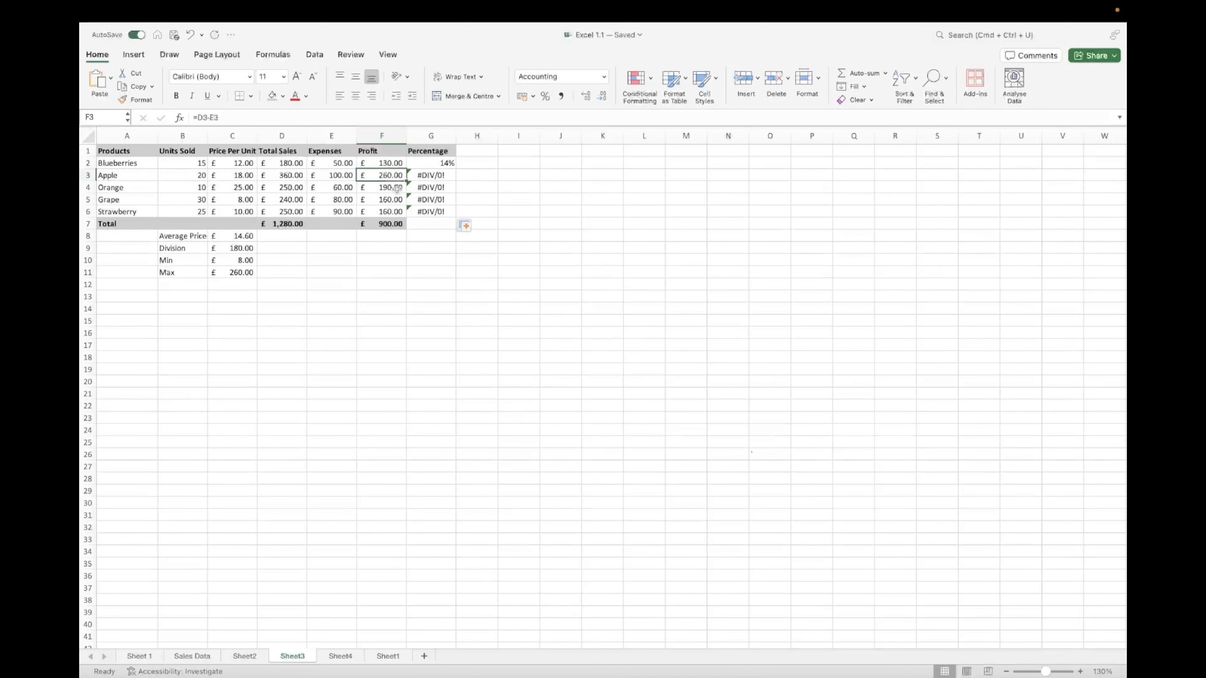
pyautogui.click(401, 187)
pyautogui.click(396, 200)
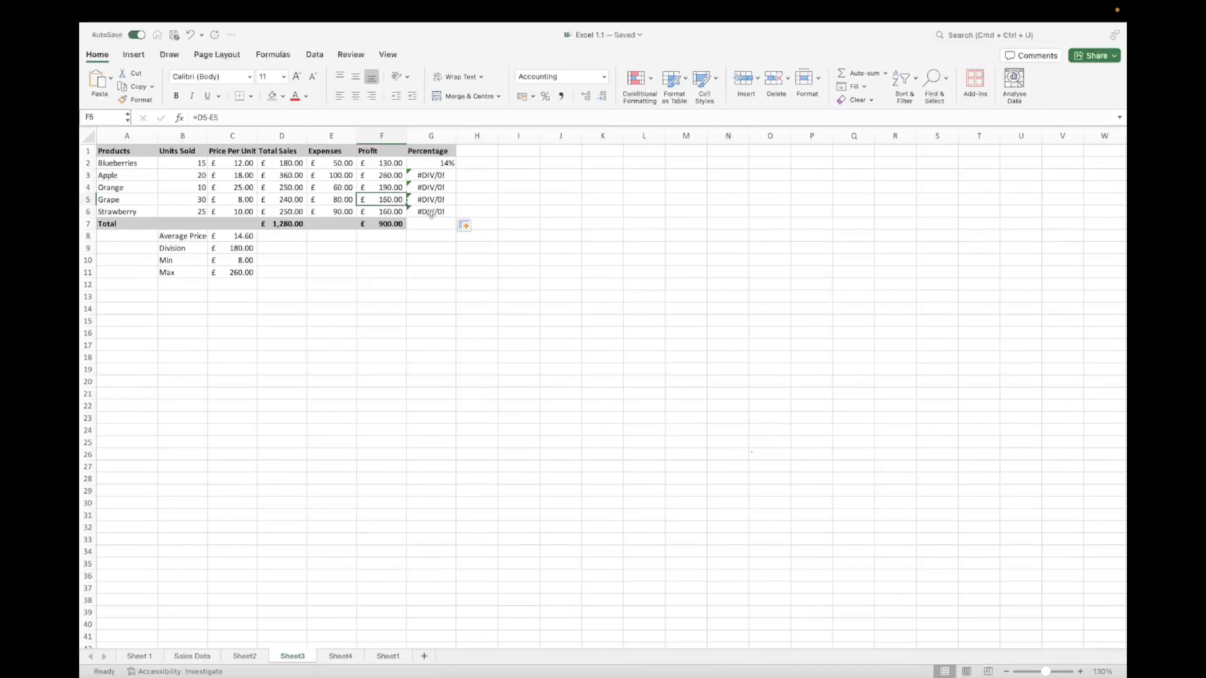
# Make the total profit reference in G2 absolute with =F2/$F$7 and fill the formula down to G6.
pyautogui.click(441, 166)
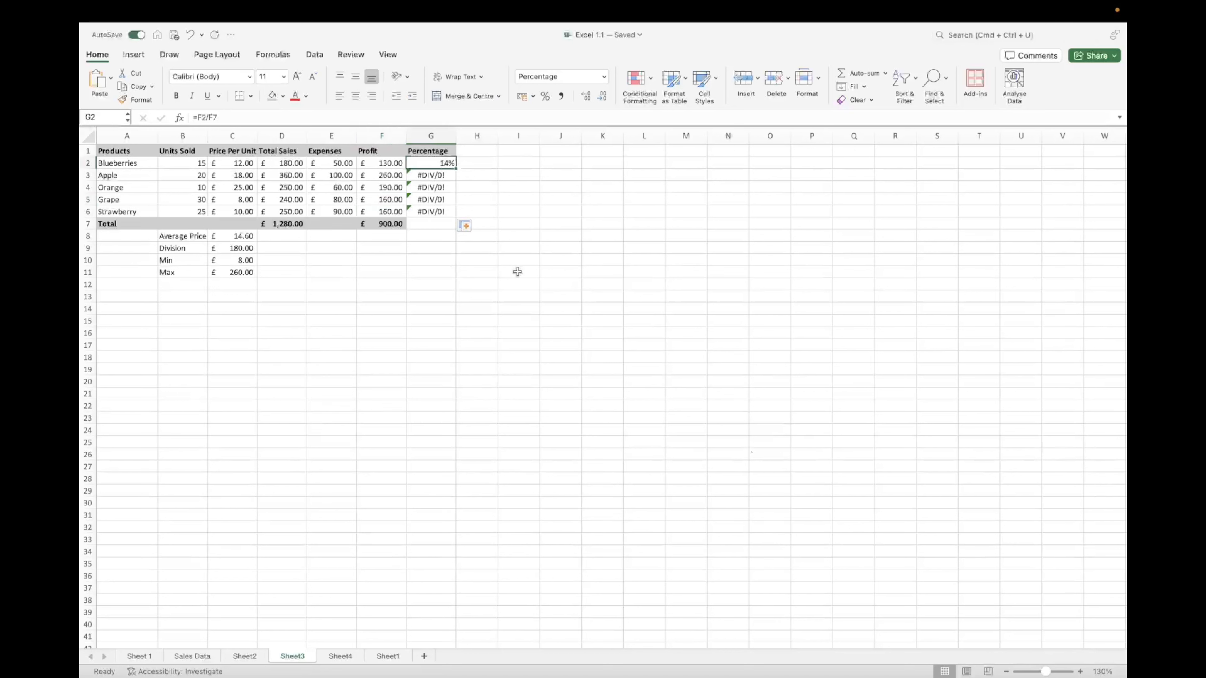
pyautogui.press('F2')
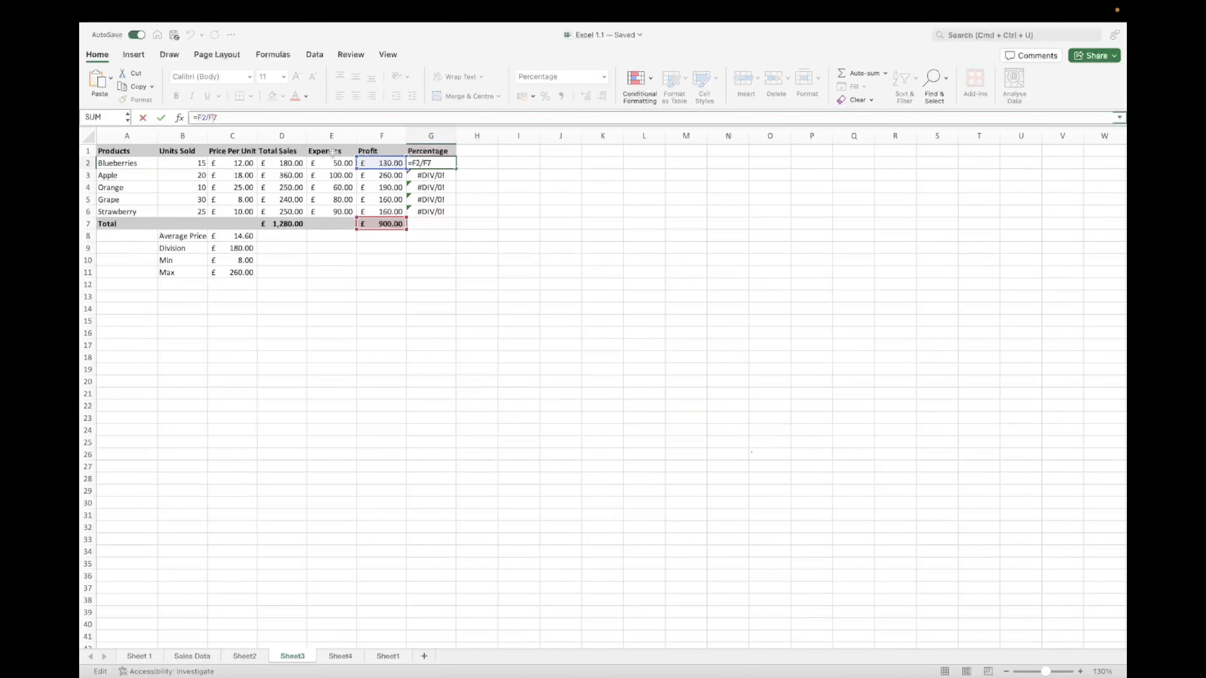
pyautogui.click(424, 163)
pyautogui.write('$')
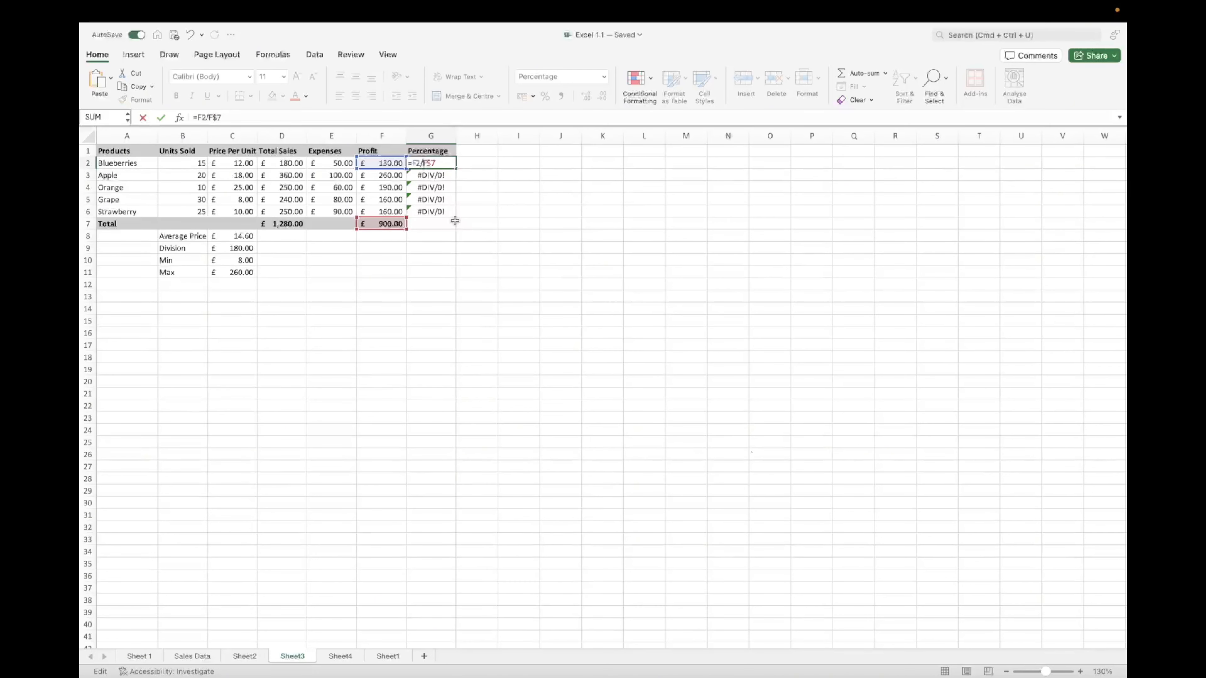
pyautogui.press('Left')
pyautogui.press('Left')
pyautogui.write('$')
pyautogui.hotkey('ctrl', 'Return')
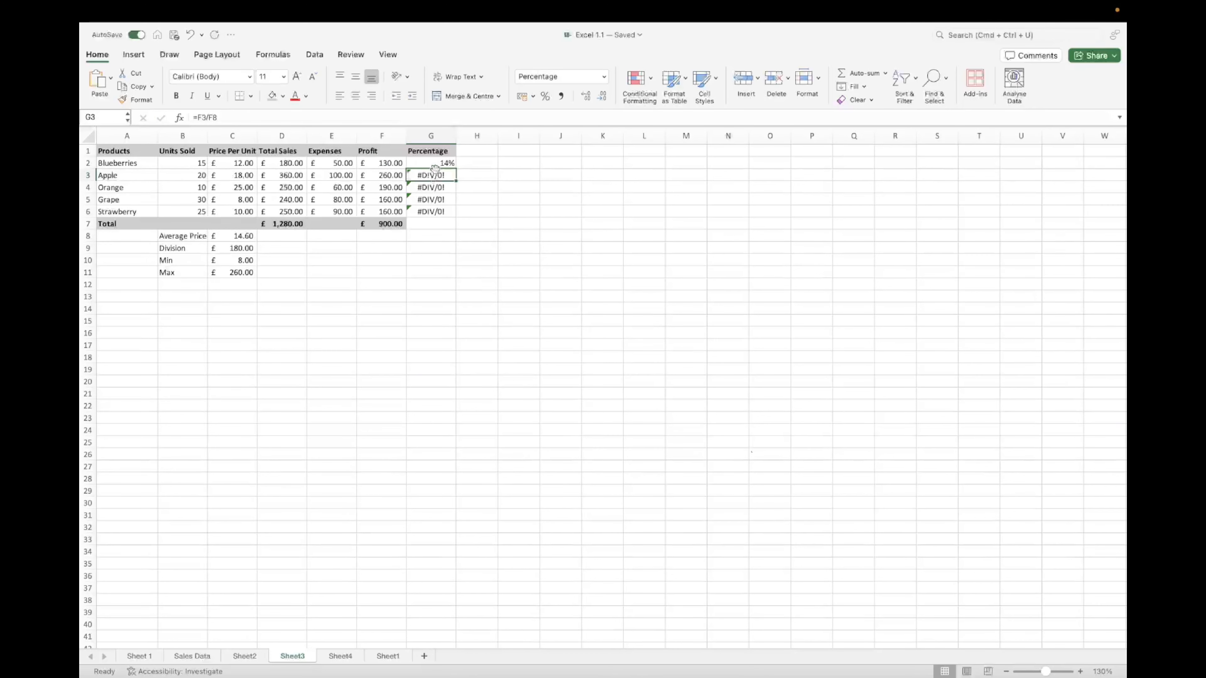
pyautogui.moveTo(455, 169); pyautogui.dragTo(458, 216)
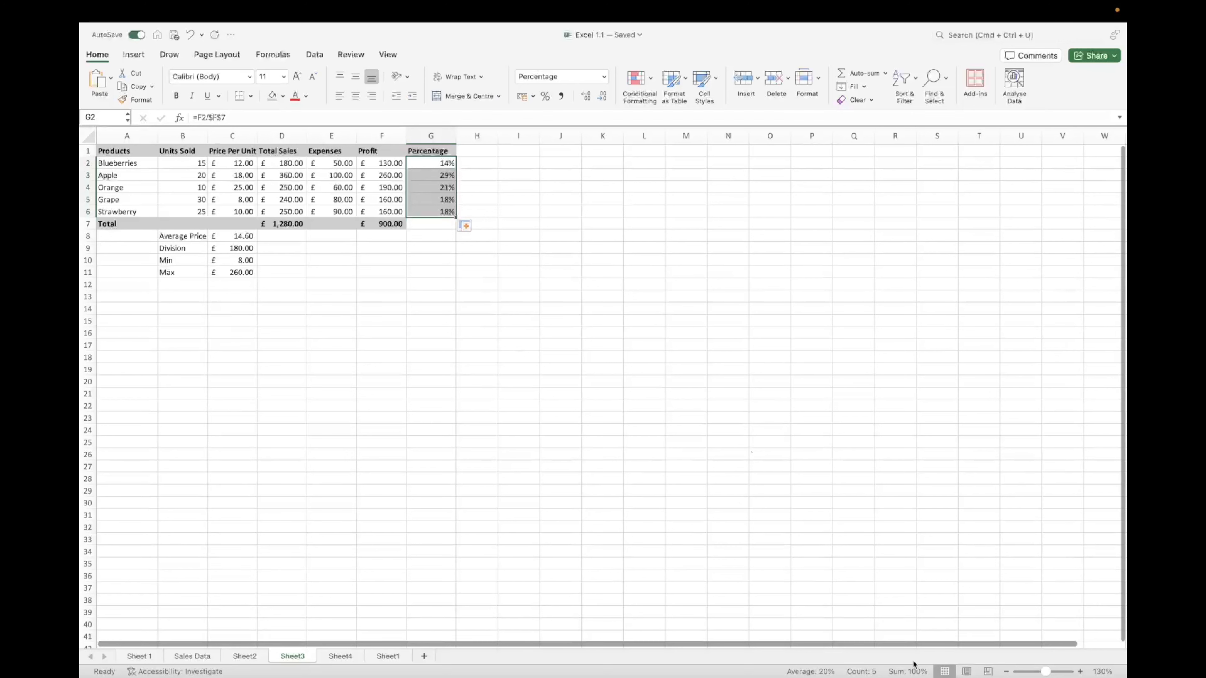
# Total the percentage column in G7 with =SUM(G2:G6).
pyautogui.click(430, 227)
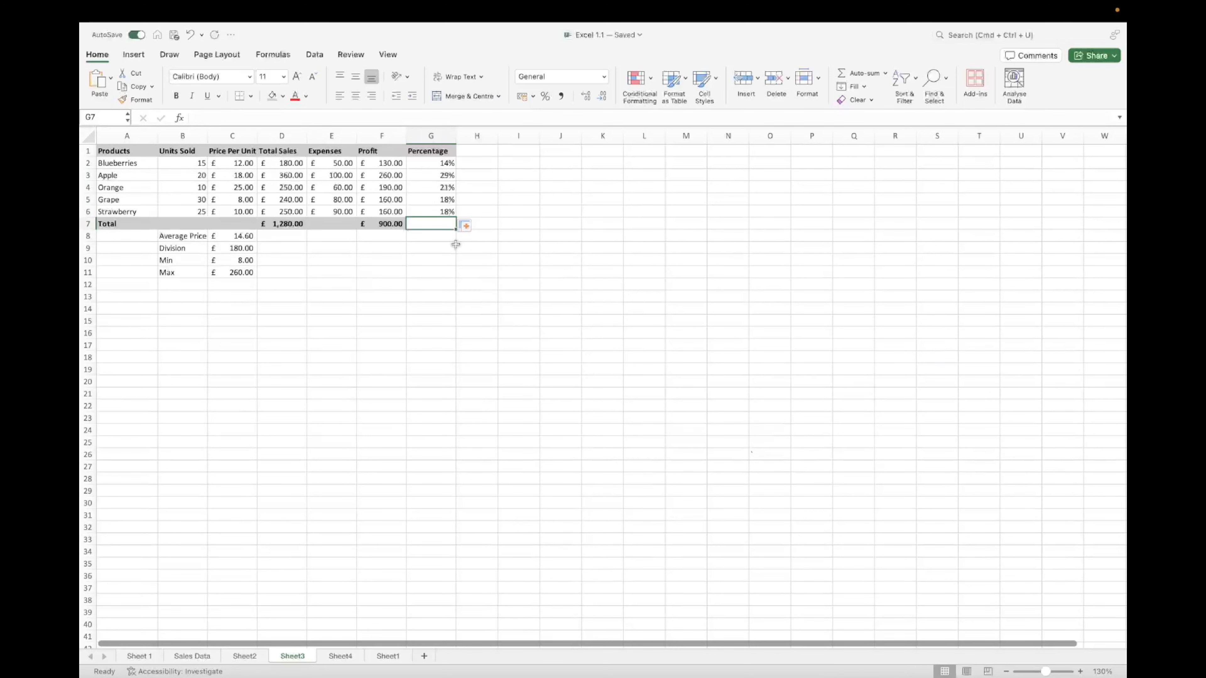
pyautogui.click(446, 224)
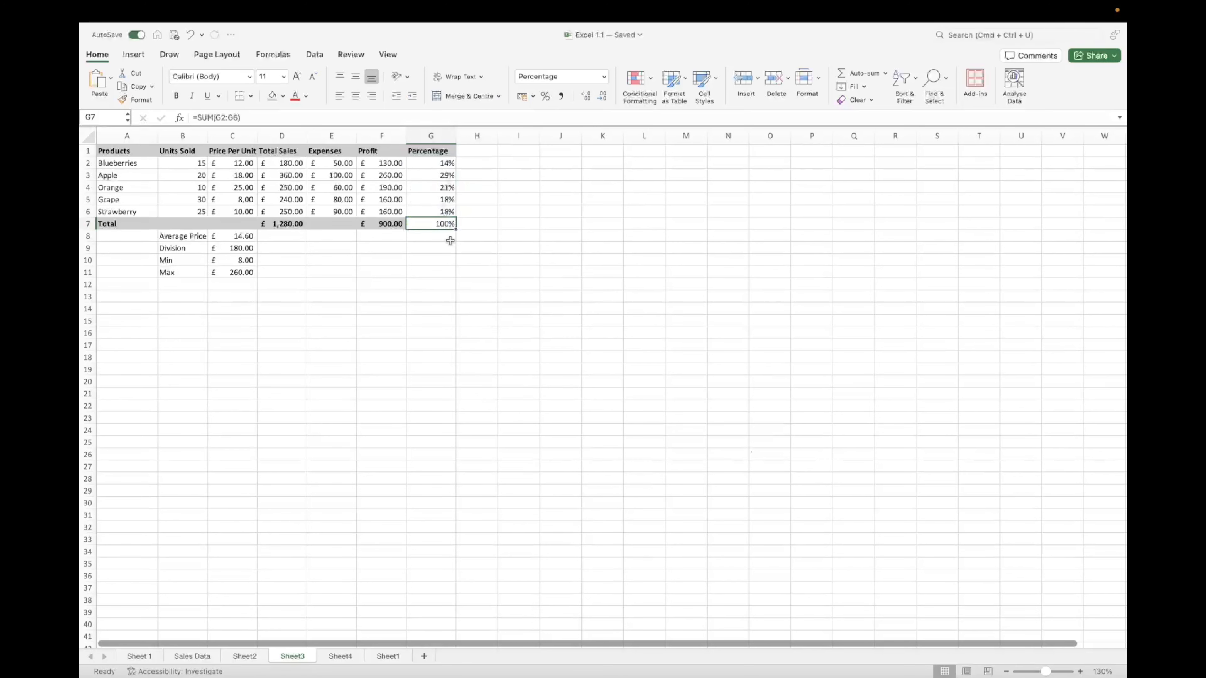